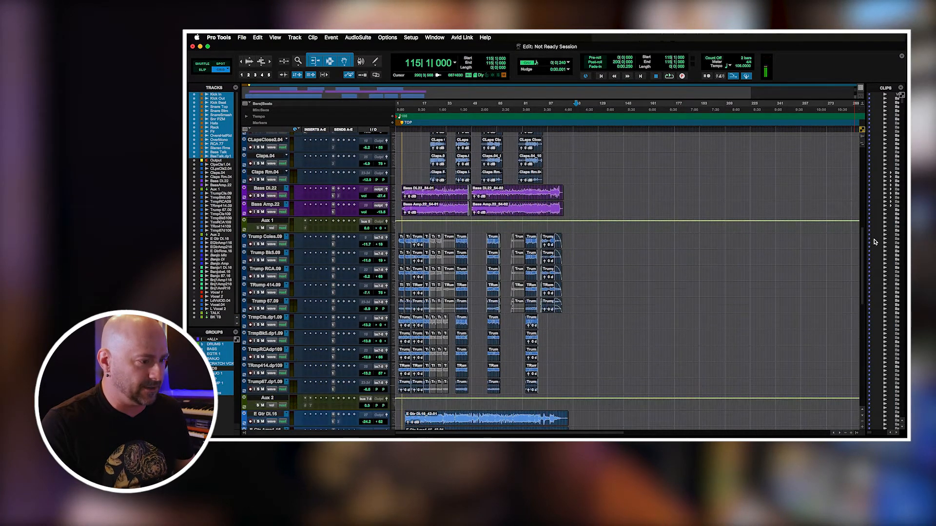
# Look over the session's tracks from the trumpets, guitars and banjos down to the lead vocal, and back up to the drums.
pyautogui.scroll(-6, 873, 242)
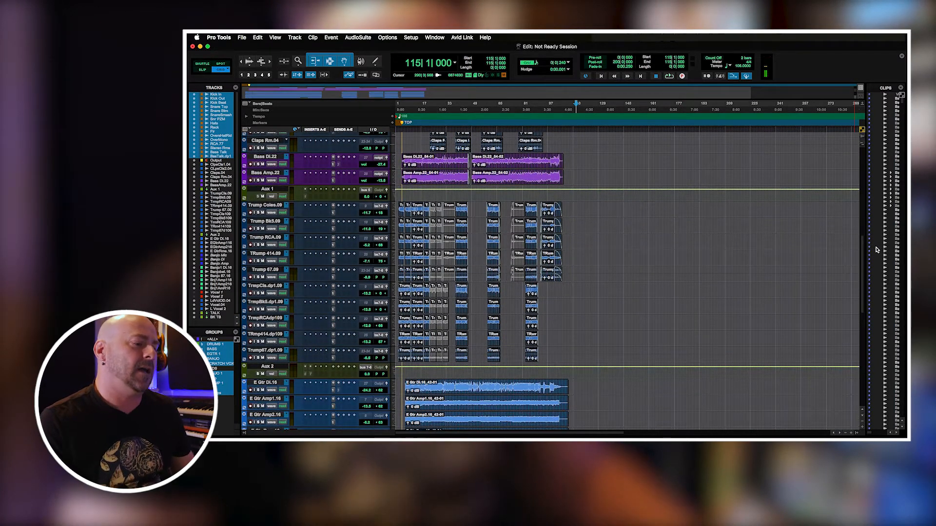
pyautogui.scroll(-4, 882, 276)
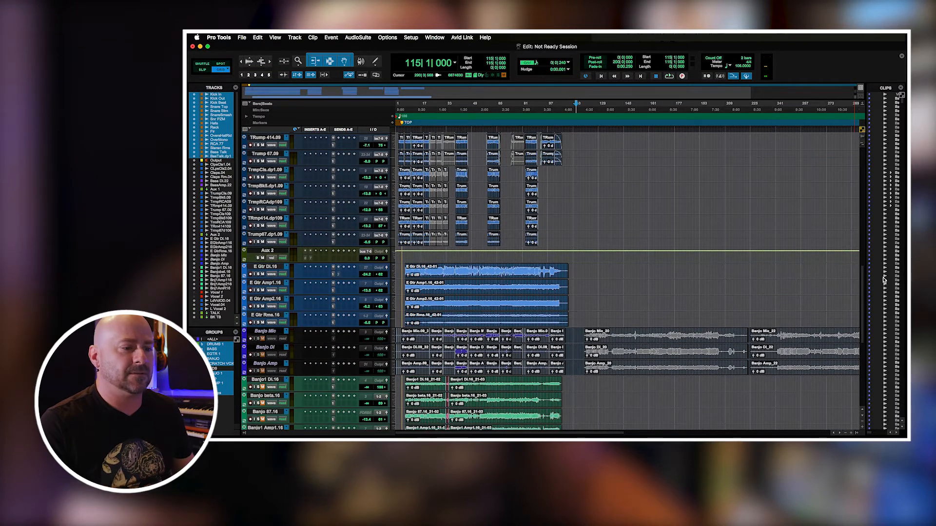
pyautogui.scroll(-4, 887, 292)
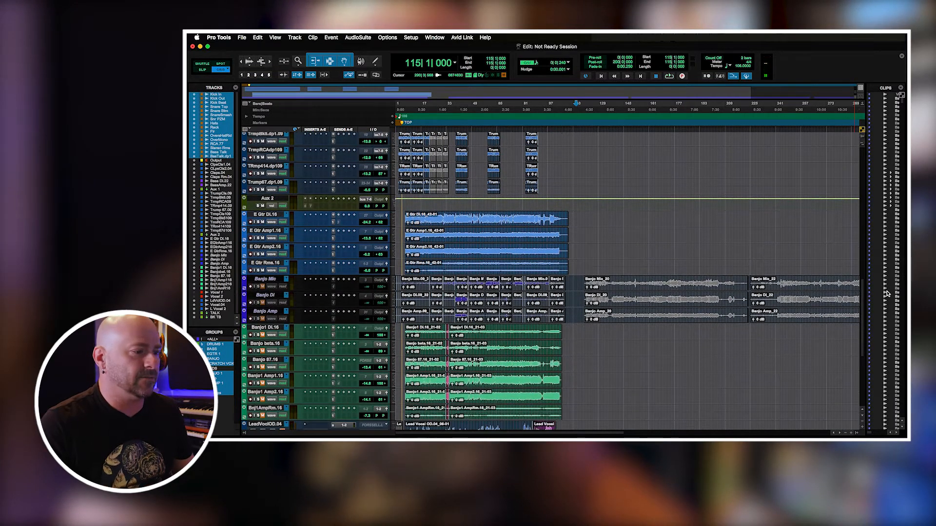
pyautogui.scroll(20, 891, 305)
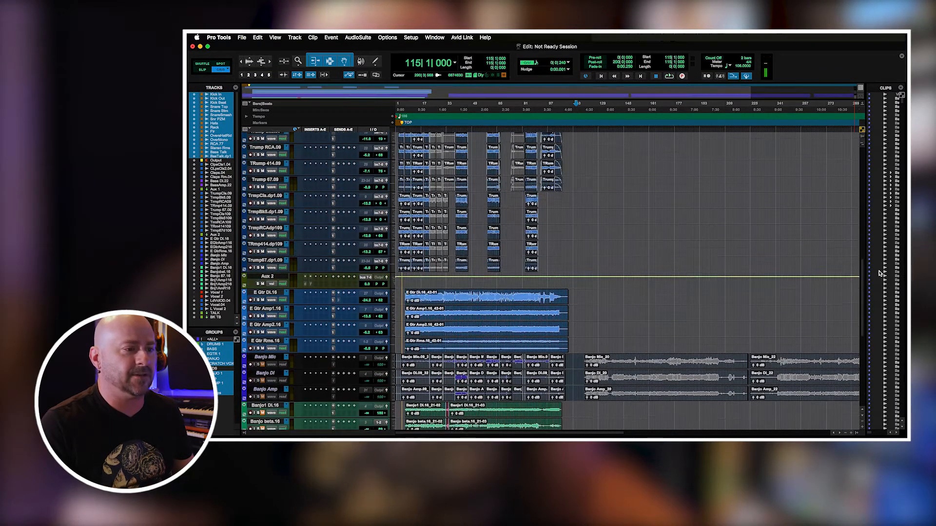
pyautogui.scroll(3, 853, 174)
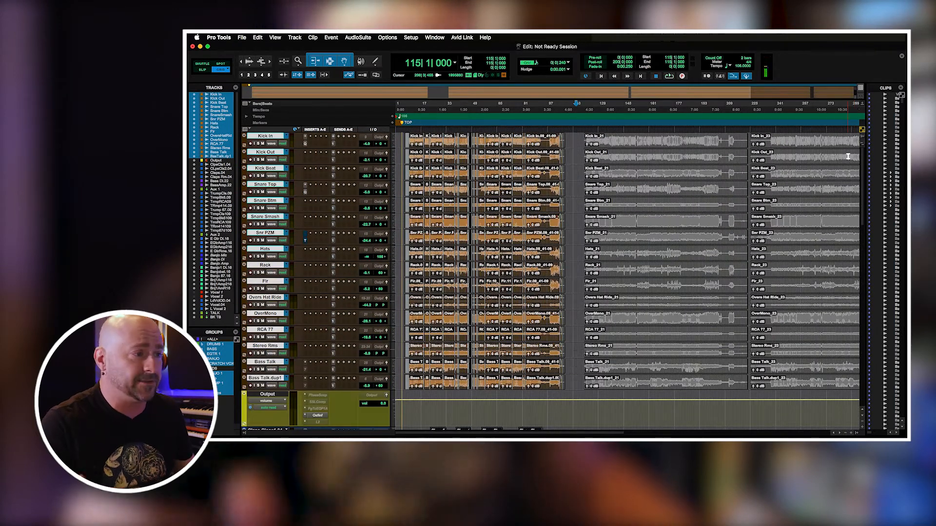
# Examine the edits between the drum clips around bars 19 to 22, starting from the Kick In track.
pyautogui.click(419, 141)
pyautogui.press('Tab')
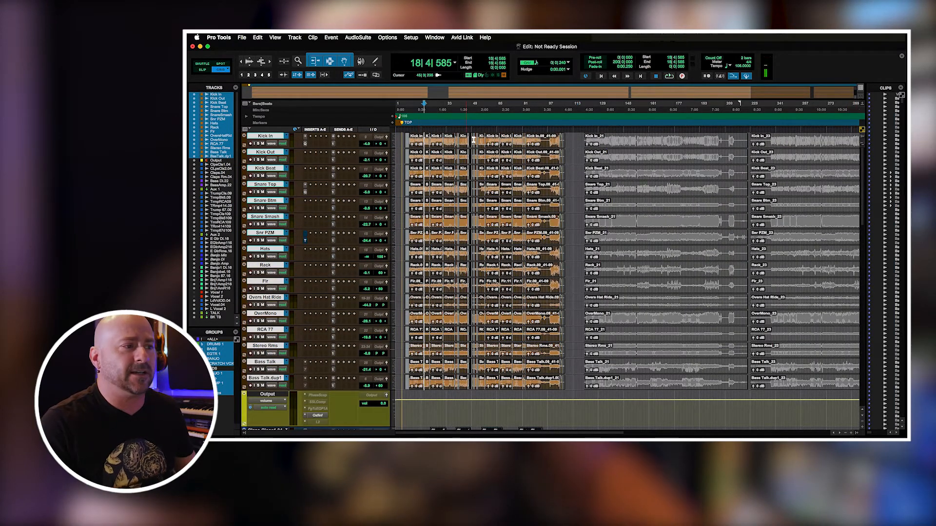
pyautogui.press('t')
pyautogui.press('t')
pyautogui.press('t')
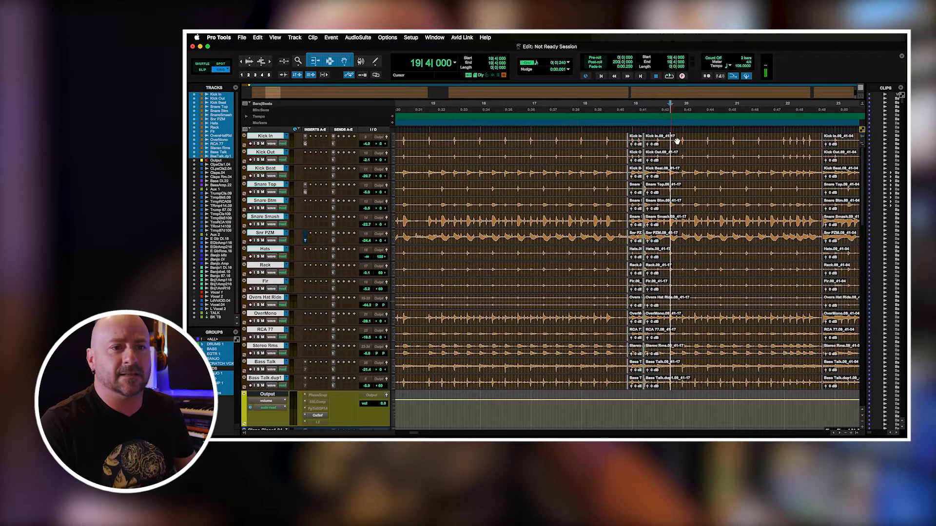
pyautogui.press('t')
pyautogui.click(771, 138)
pyautogui.press('Tab')
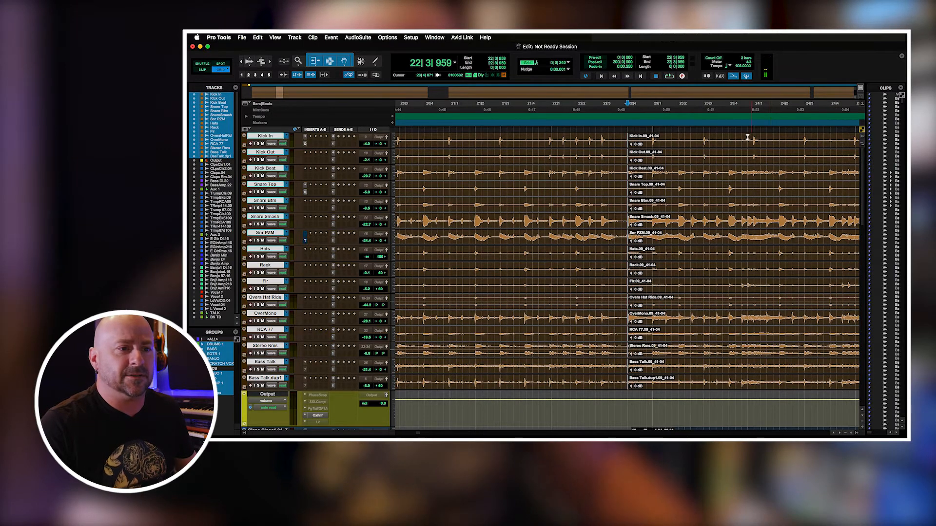
# Step through the following drum clip boundaries and inspect the crossfade in bar 40 up close.
pyautogui.press('Tab')
pyautogui.press('Tab')
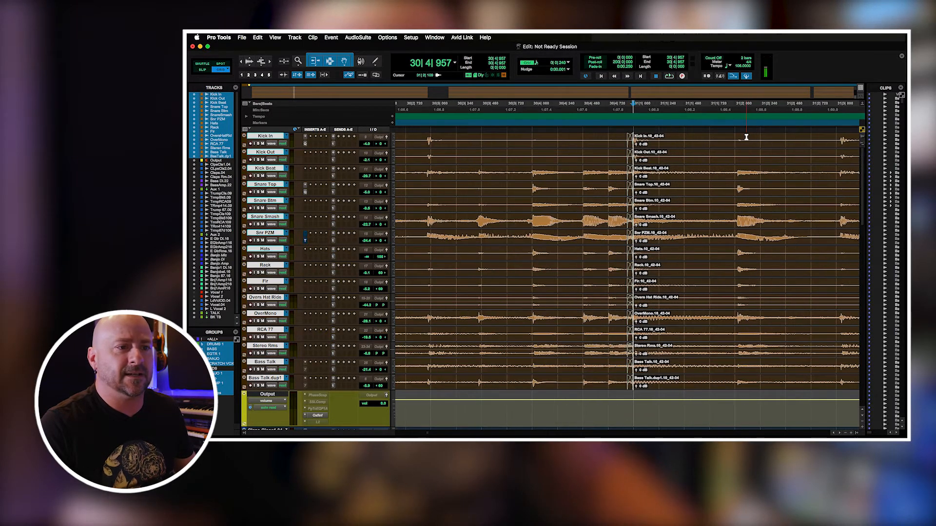
pyautogui.press('Tab')
pyautogui.press('Tab')
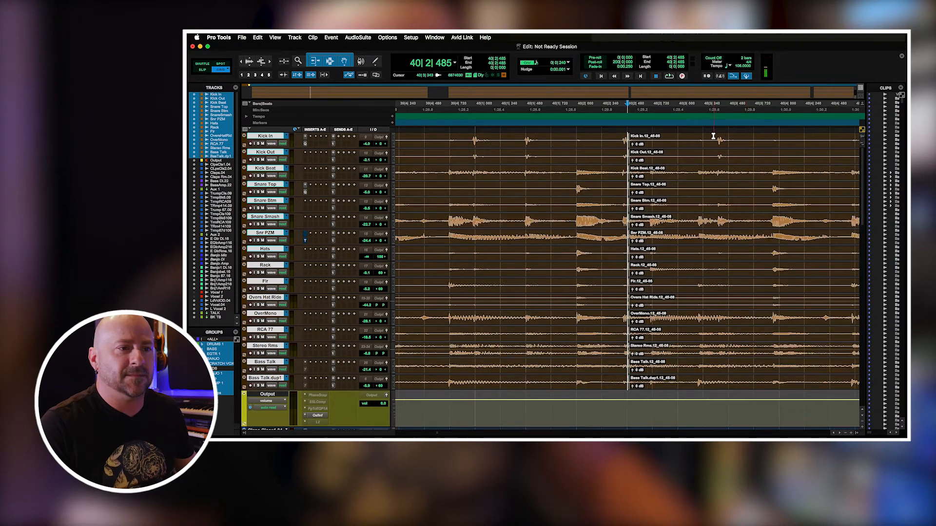
pyautogui.press('t')
pyautogui.press('t')
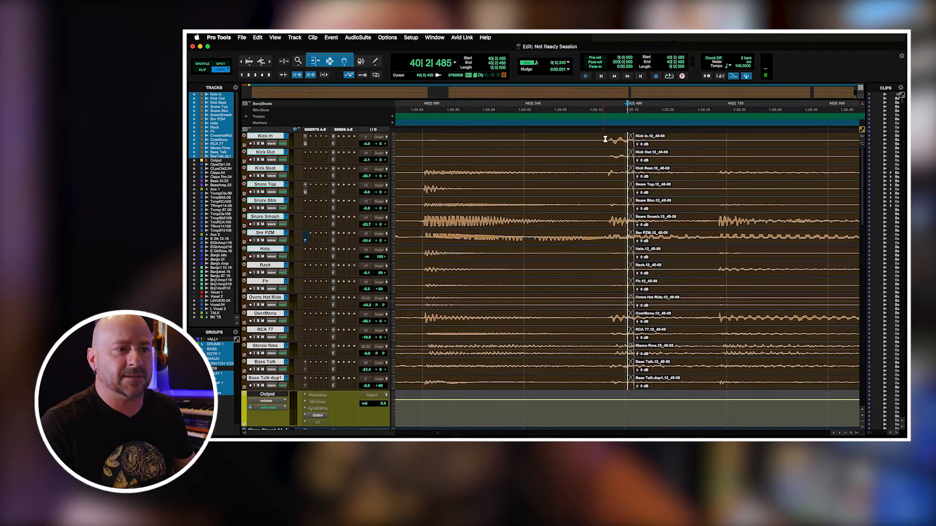
# Switch to Slip mode and select a short range across the bar 40 crossfade on the grouped drum tracks.
pyautogui.press('F2')
pyautogui.moveTo(592, 137); pyautogui.dragTo(737, 144)
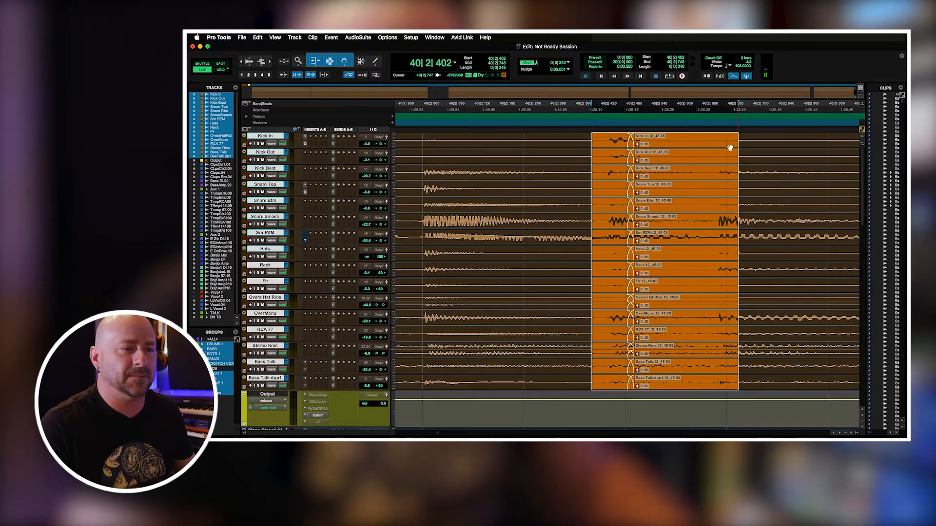
pyautogui.press('r')
pyautogui.press('r')
pyautogui.press('r')
pyautogui.press('r')
pyautogui.press('r')
# Inspect the drum crossfade at the start of bar 41 up close, and view it within the whole drum arrangement.
pyautogui.click(659, 140)
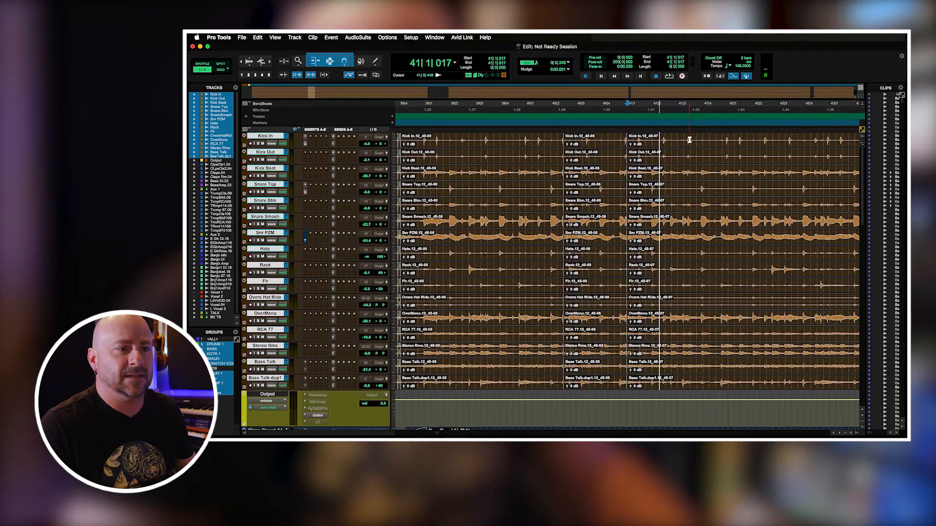
pyautogui.press('t')
pyautogui.press('t')
pyautogui.press('t')
pyautogui.press('t')
pyautogui.press('t')
pyautogui.press('t')
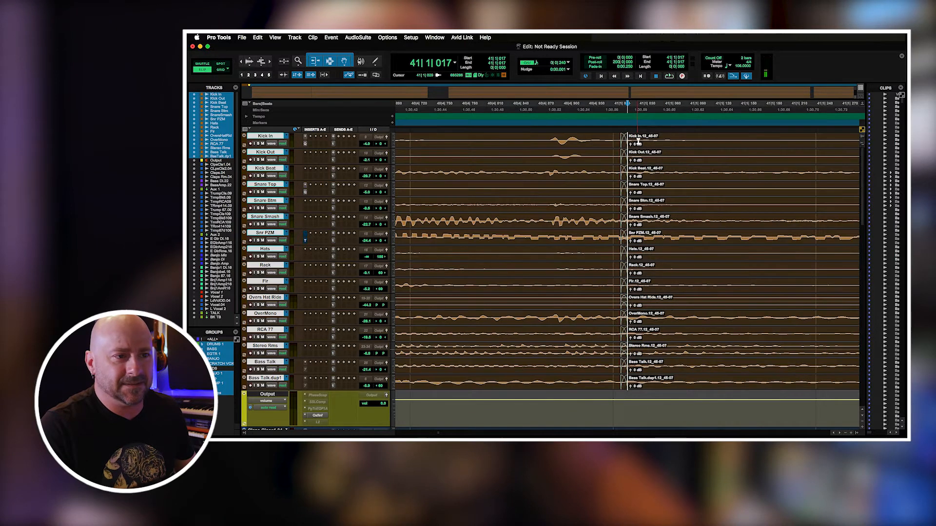
pyautogui.press('r')
pyautogui.press('r')
pyautogui.press('r')
pyautogui.press('r')
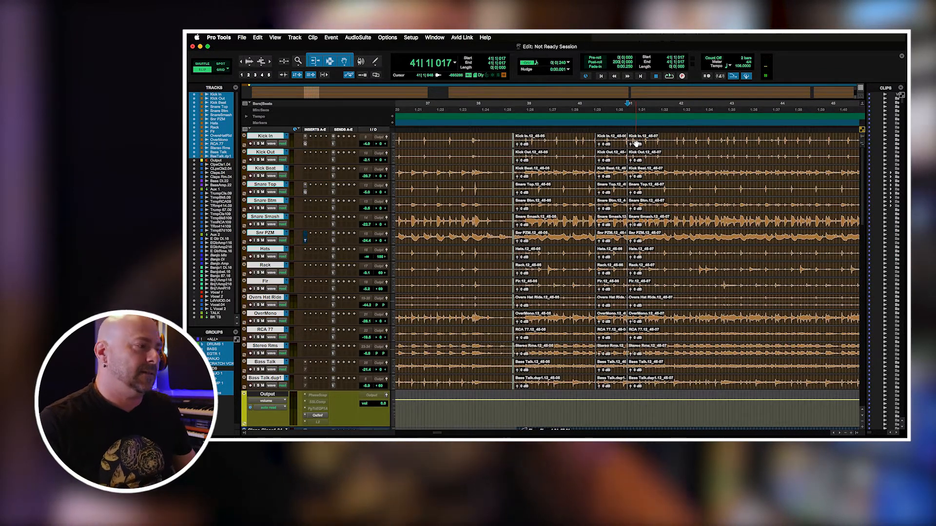
pyautogui.press('r')
pyautogui.press('r')
pyautogui.press('r')
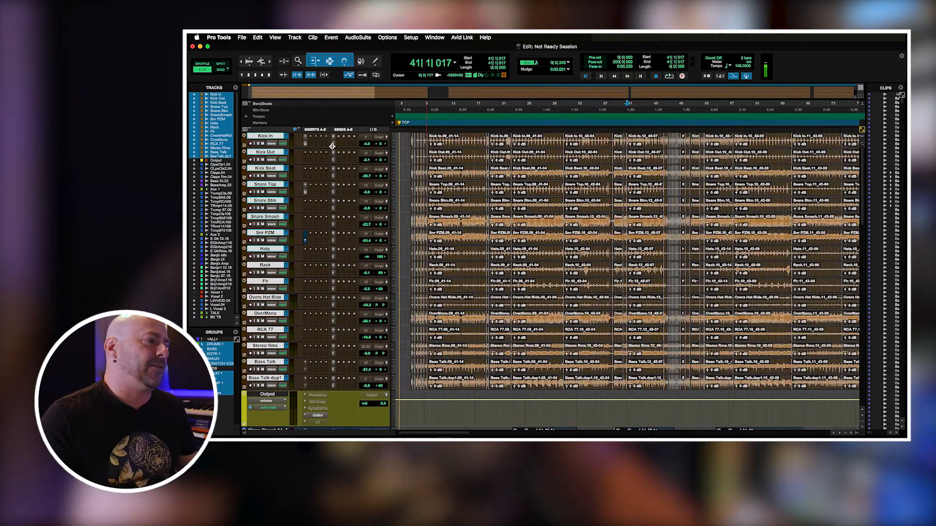
# Inspect the Kick In track's send A and the EQ3 7-Band inserts on Kick In and Snare Top, closing each window.
pyautogui.click(334, 145)
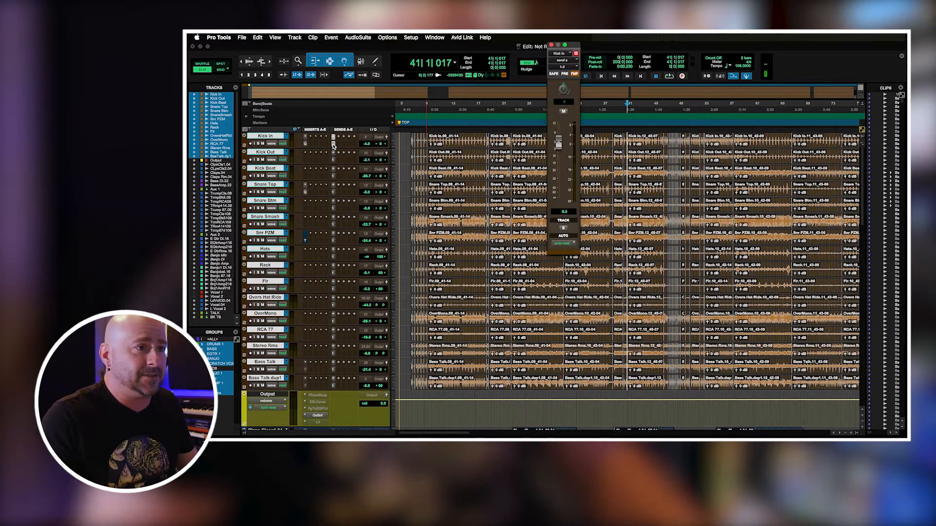
pyautogui.click(333, 146)
pyautogui.click(305, 144)
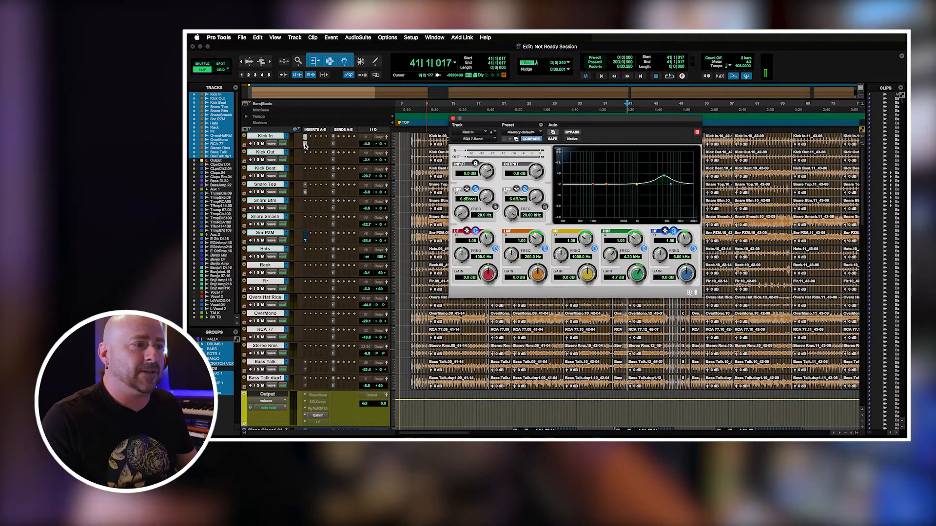
pyautogui.click(305, 145)
pyautogui.click(306, 192)
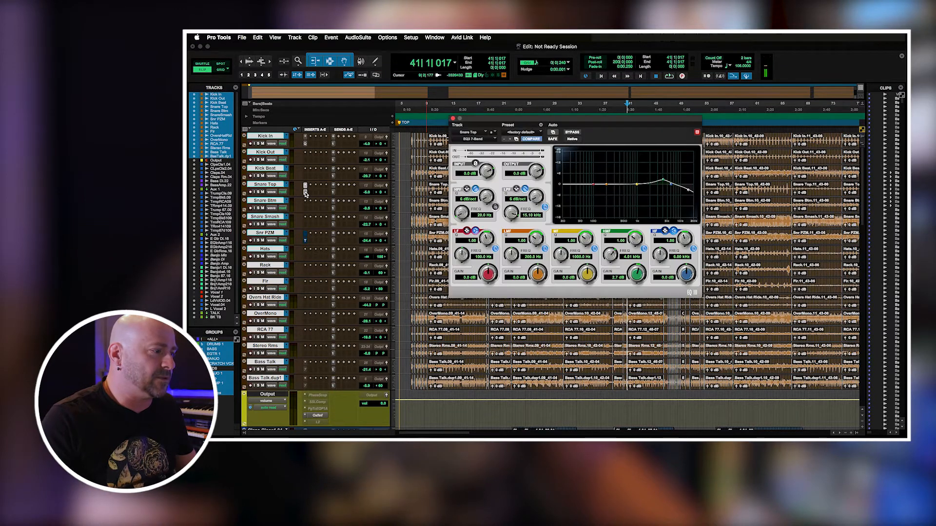
pyautogui.click(306, 192)
# Inspect the D-Verb insert on the Claps Close1.04 track and close its window.
pyautogui.scroll(-10, 536, 270)
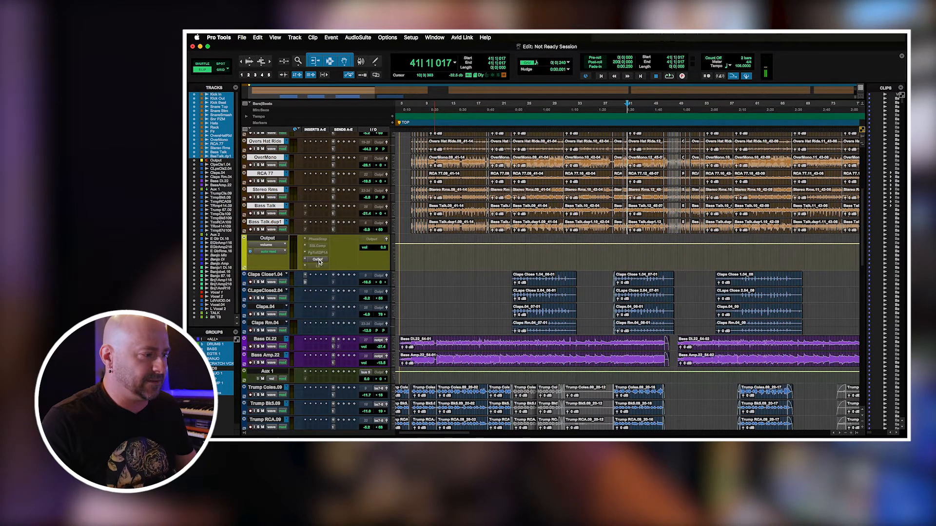
pyautogui.click(305, 283)
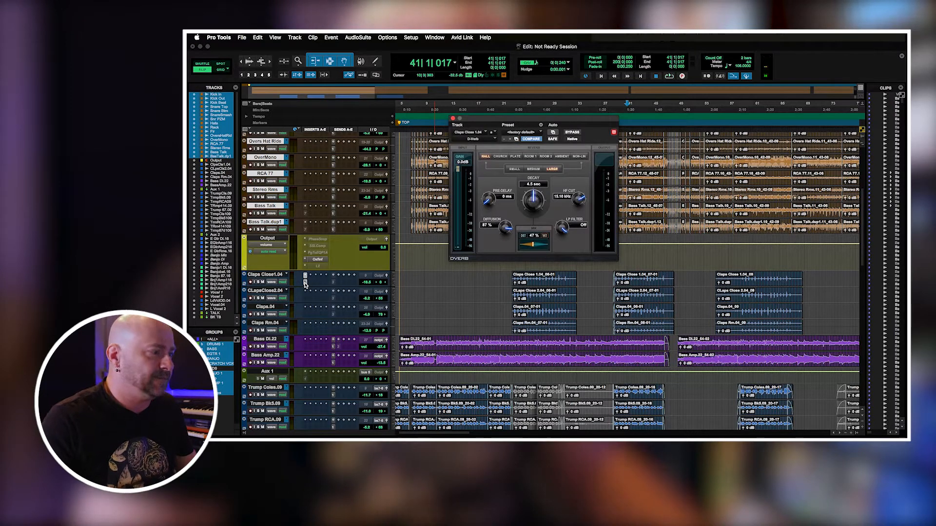
pyautogui.click(306, 283)
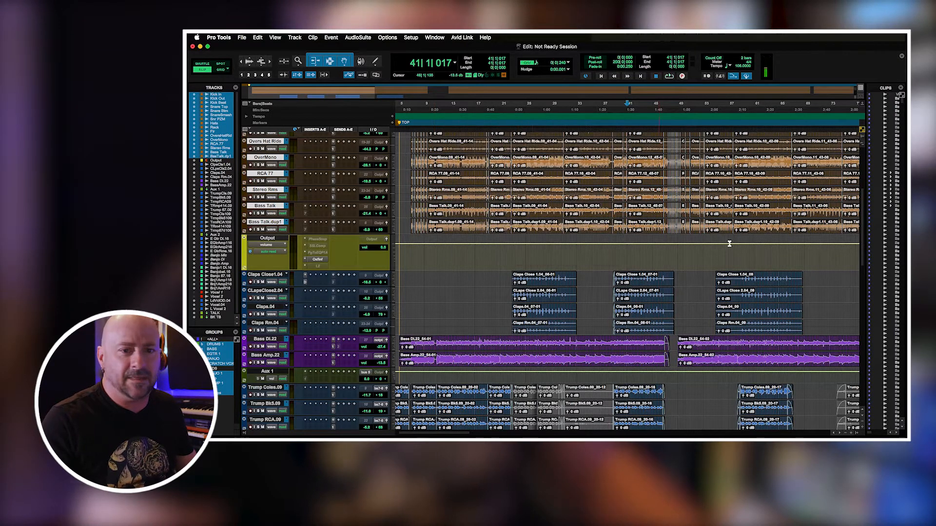
# Place the edit cursor near bar 9 in the Bass DI.22 clip and open that track's send A.
pyautogui.scroll(-5, 863, 240)
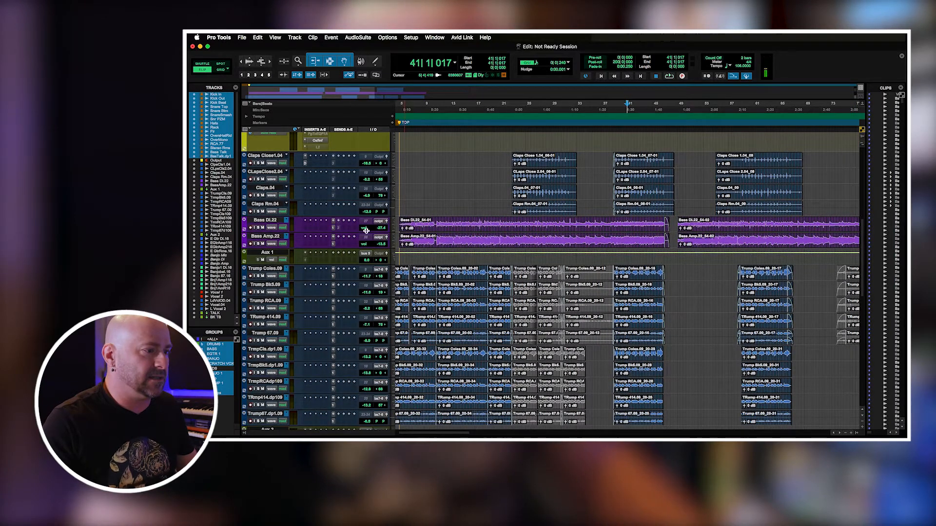
pyautogui.click(425, 223)
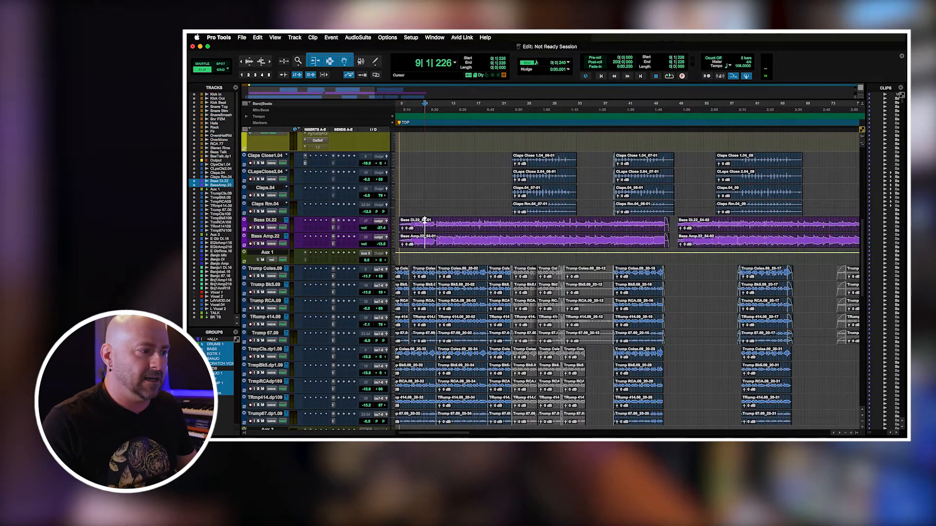
pyautogui.click(333, 229)
# Review the electric guitar, banjo and vocal tracks with their inserts and sends, and close the Bass DI.22 send window.
pyautogui.scroll(-12, 520, 220)
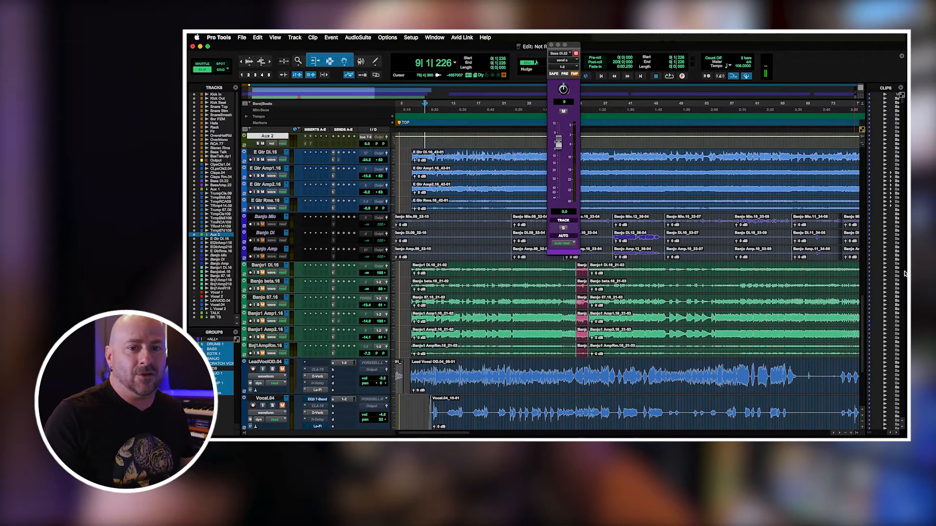
pyautogui.moveTo(863, 304)
pyautogui.mouseDown()
pyautogui.moveTo(863, 296)
pyautogui.moveTo(864, 306)
pyautogui.mouseUp()
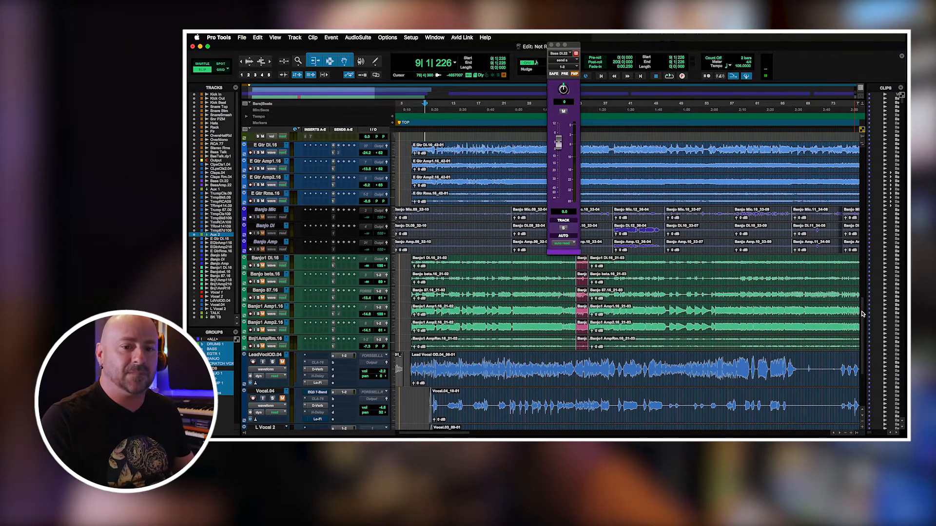
pyautogui.scroll(-2, 862, 314)
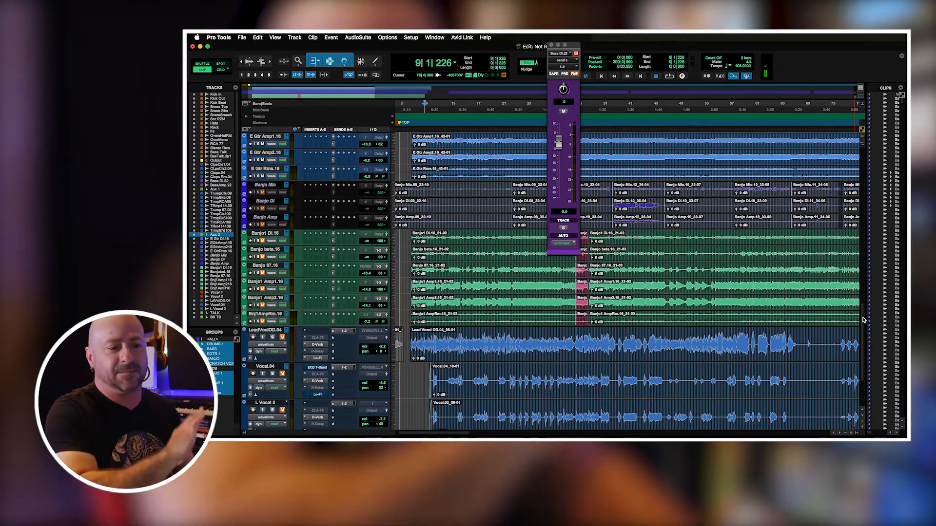
pyautogui.scroll(-5, 862, 318)
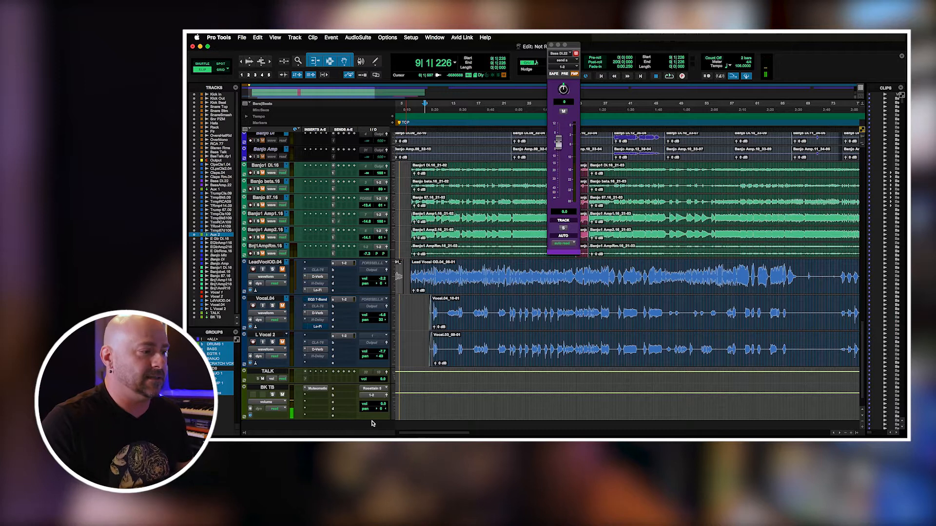
pyautogui.click(345, 265)
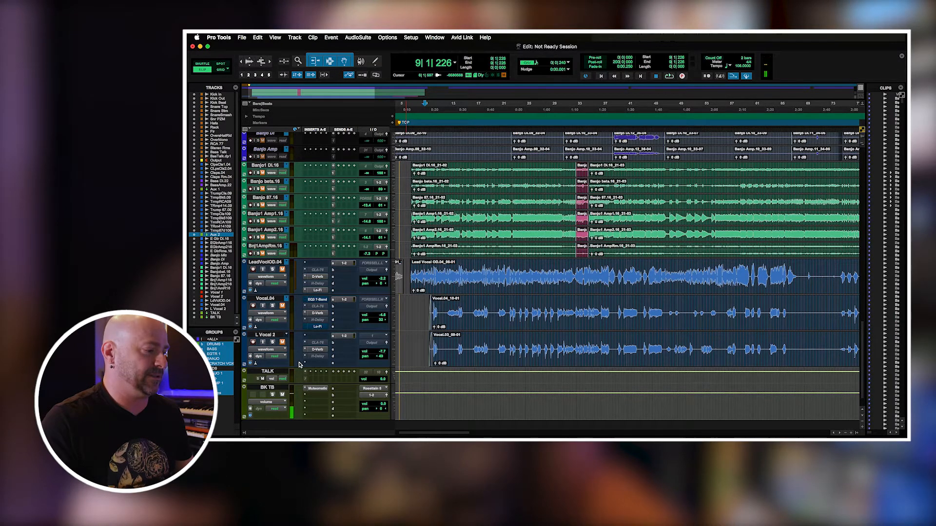
pyautogui.scroll(15, 861, 329)
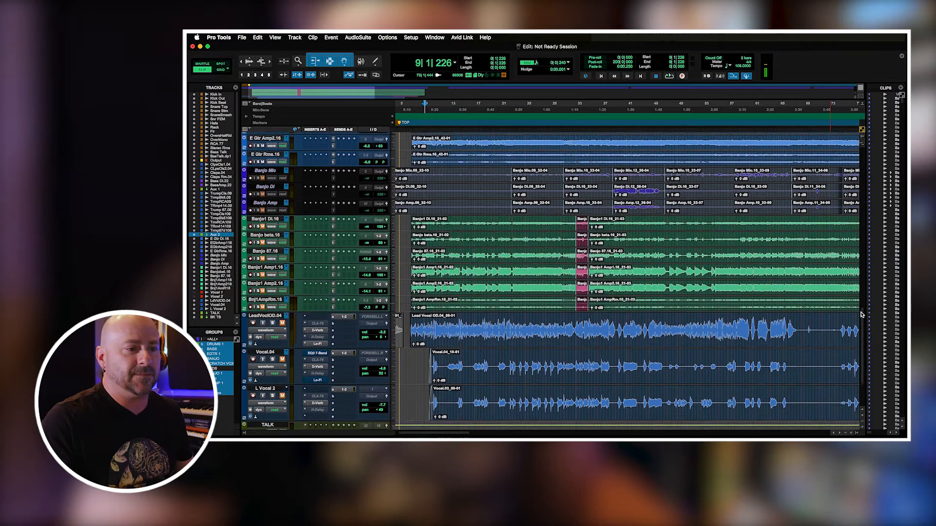
pyautogui.scroll(12, 837, 234)
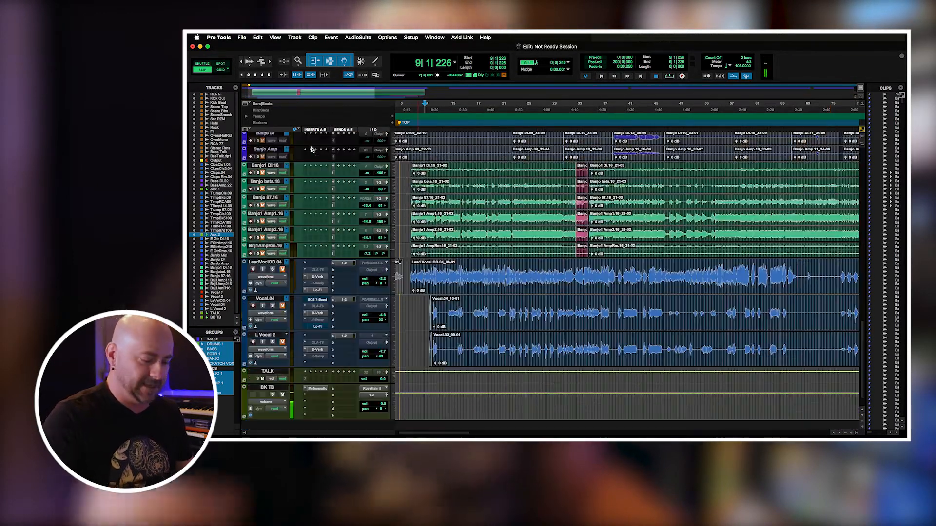
# Return to the drum tracks, place the edit cursor in bar 12, and review the tracks down to Output, claps and bass.
pyautogui.press('Home')
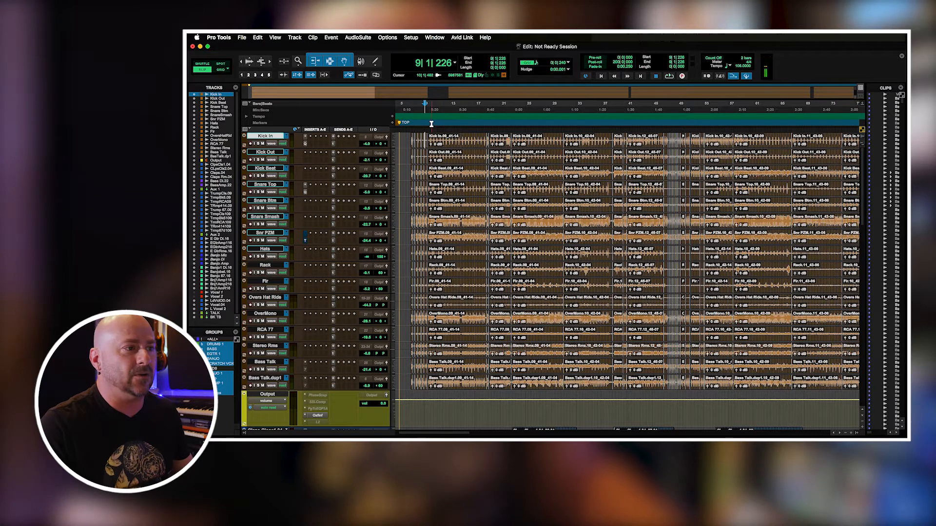
pyautogui.press('super+bracketleft')
pyautogui.click(432, 142)
pyautogui.press('super+bracketright')
pyautogui.press('super+bracketright')
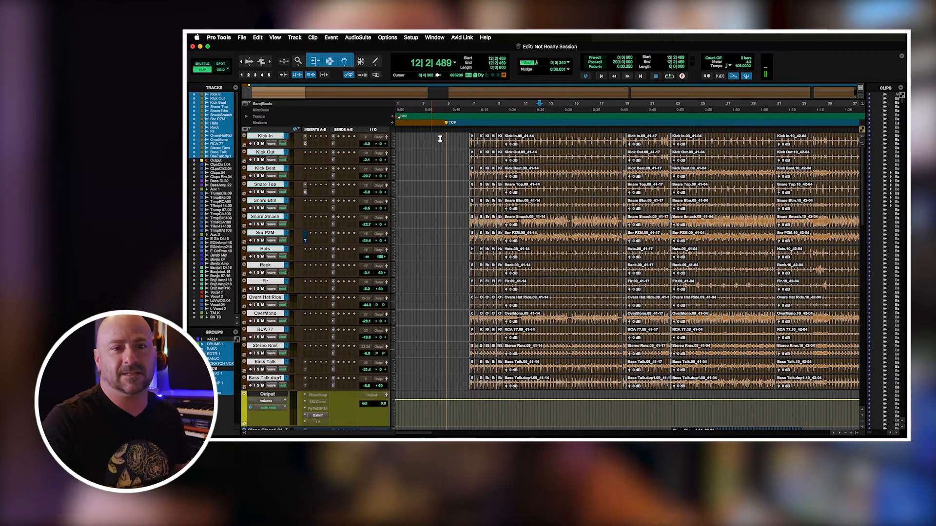
pyautogui.scroll(-2, 863, 197)
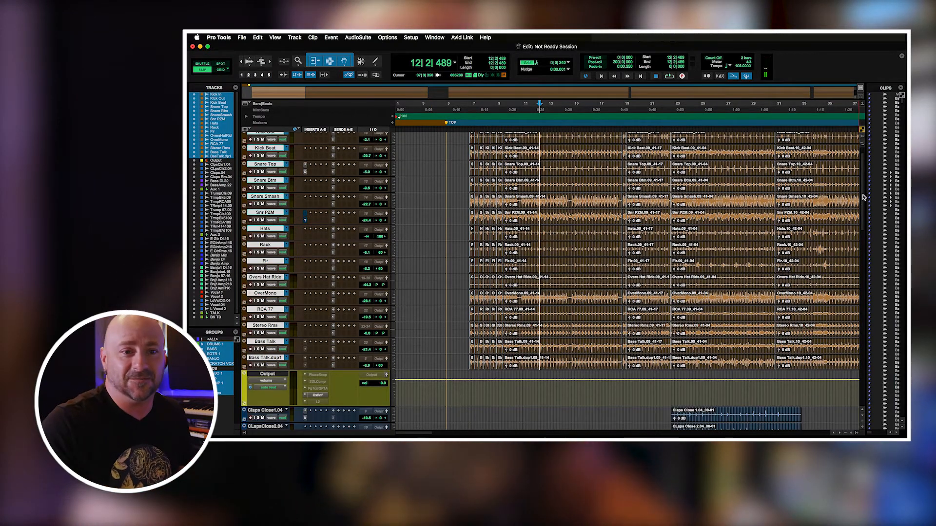
pyautogui.scroll(-5, 863, 197)
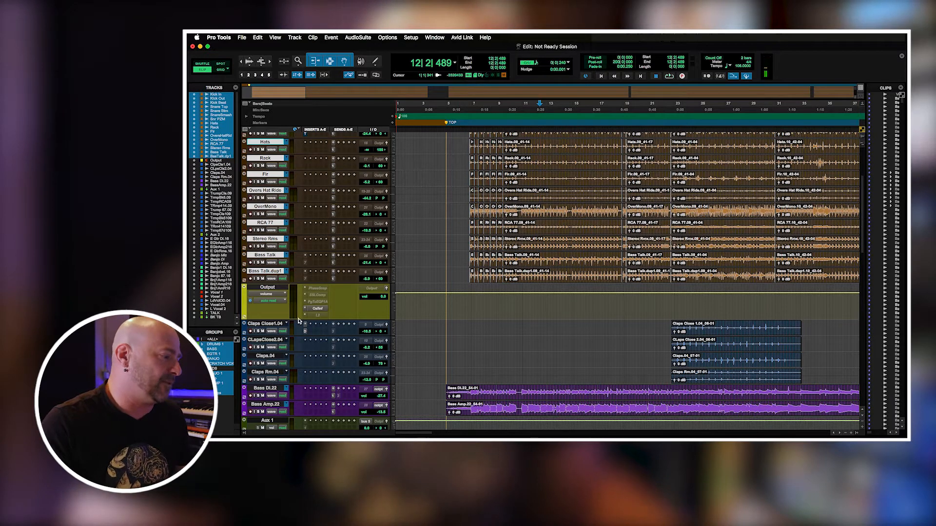
# Select the CLapsClose2.04 track and review the unprepared session's tracks from the claps down through trumpets, guitars, banjos and vocals.
pyautogui.click(273, 325)
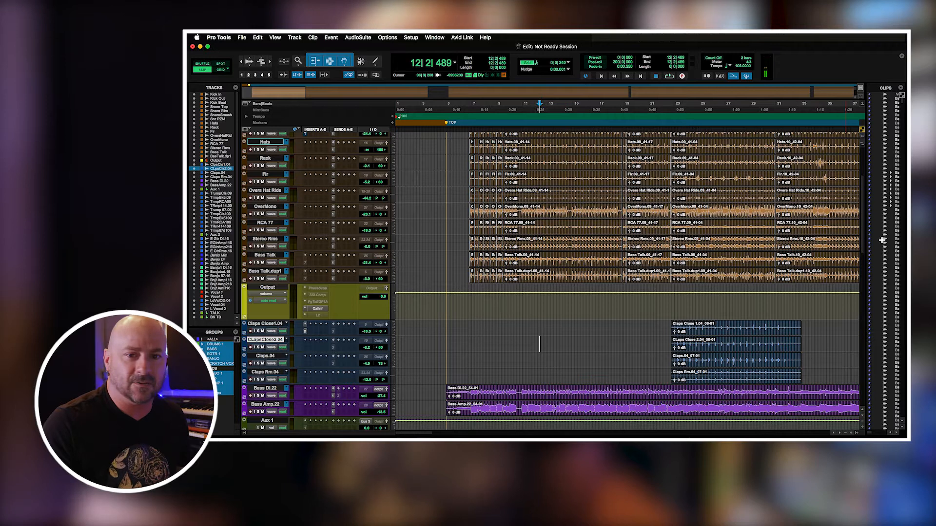
pyautogui.scroll(-7, 863, 226)
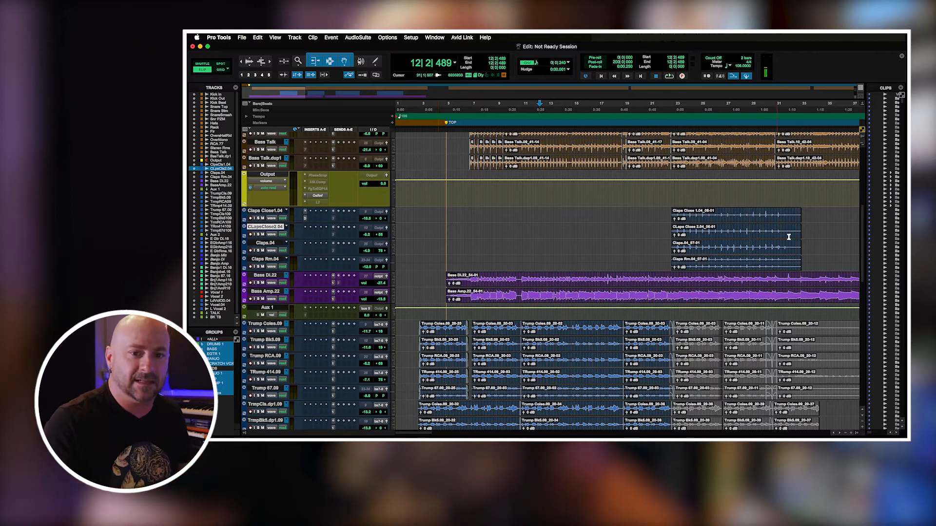
pyautogui.scroll(-14, 864, 242)
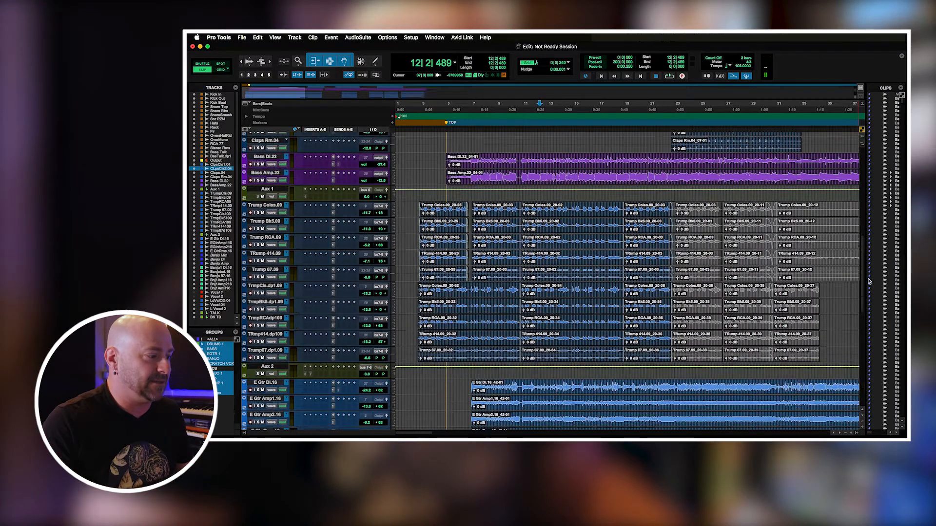
pyautogui.scroll(-9, 874, 300)
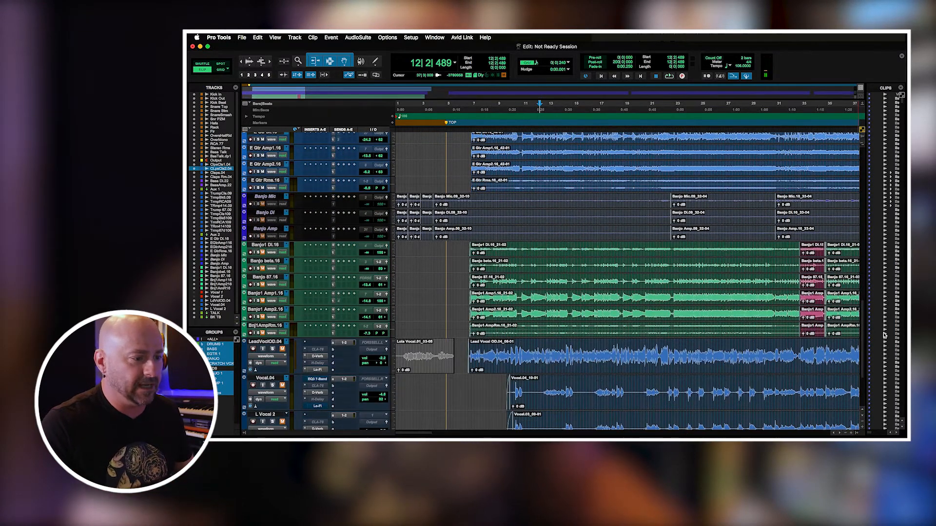
pyautogui.press('r')
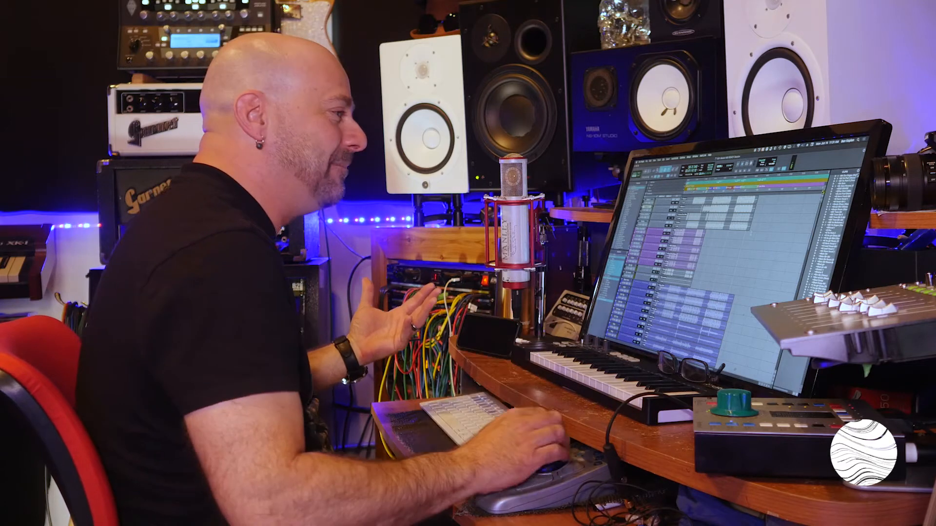
# Examine the Master MIX READY Session's tracks from the bass and guitars down to the keys, vocals and BK TB.
pyautogui.scroll(-5, 801, 228)
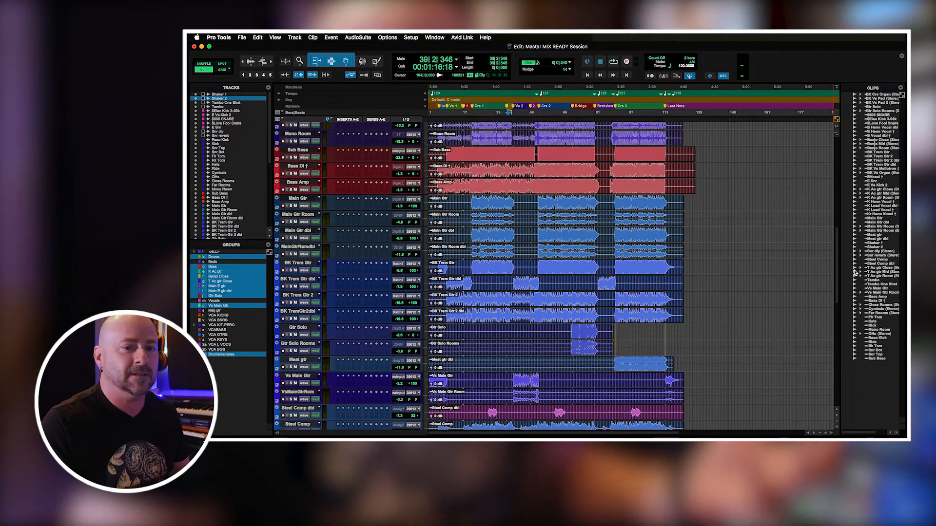
pyautogui.scroll(-6, 856, 295)
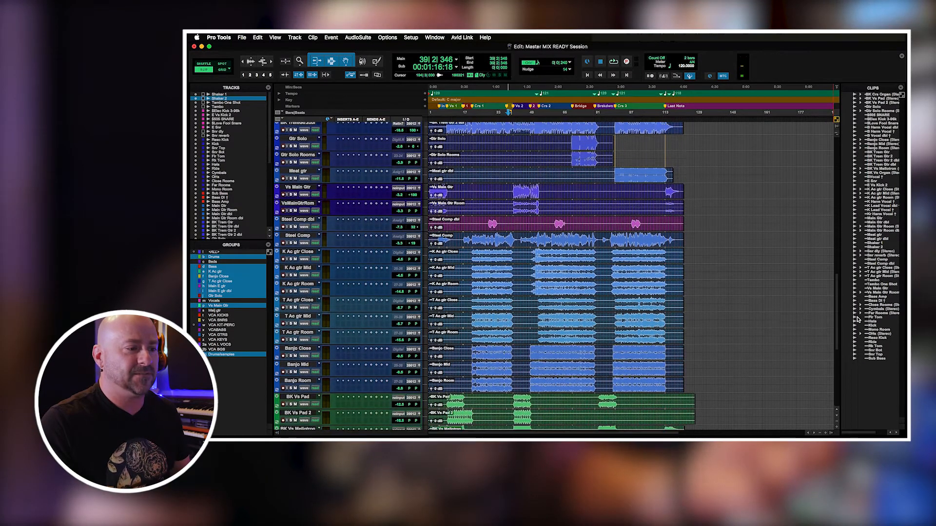
pyautogui.scroll(-6, 858, 319)
pyautogui.scroll(-5, 859, 343)
pyautogui.scroll(-2, 861, 365)
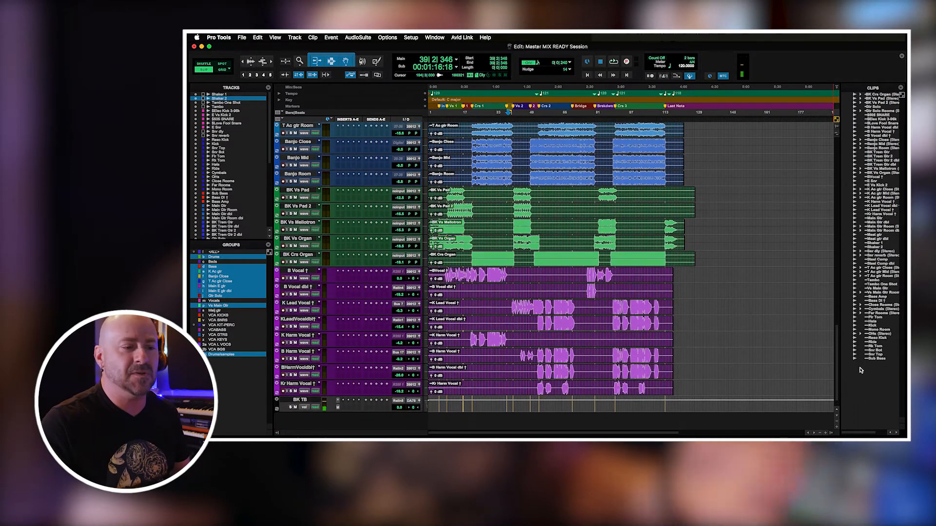
# Review how the mix-ready tracks are ordered and coloured, from the vocals back up to the drums and shakers.
pyautogui.scroll(3, 857, 365)
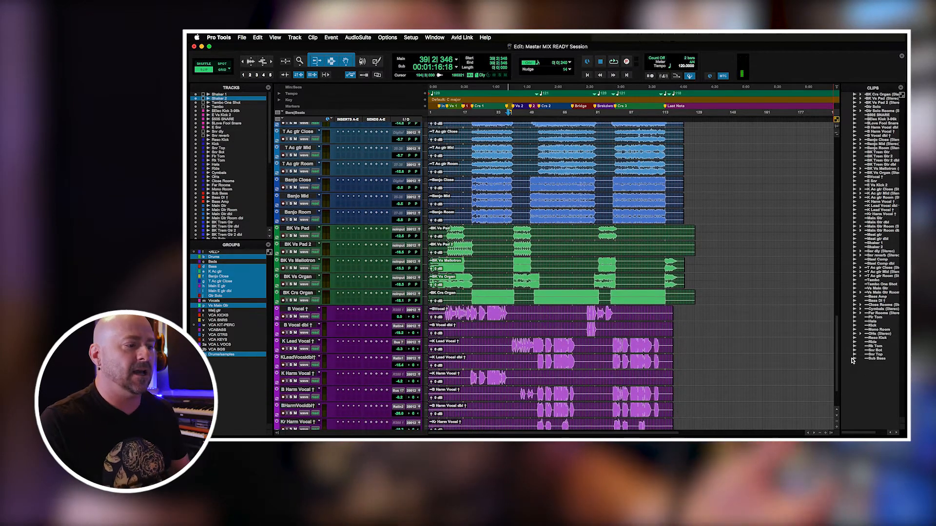
pyautogui.scroll(5, 846, 349)
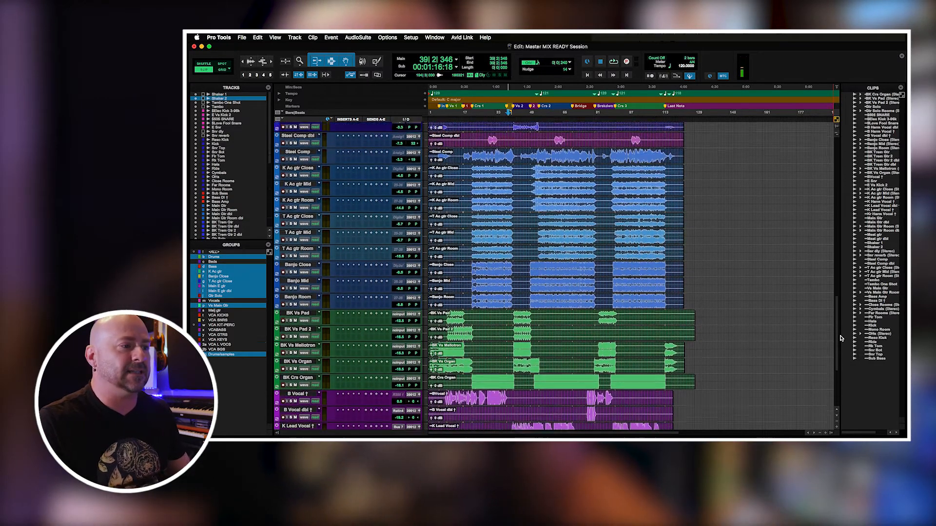
pyautogui.scroll(10, 842, 340)
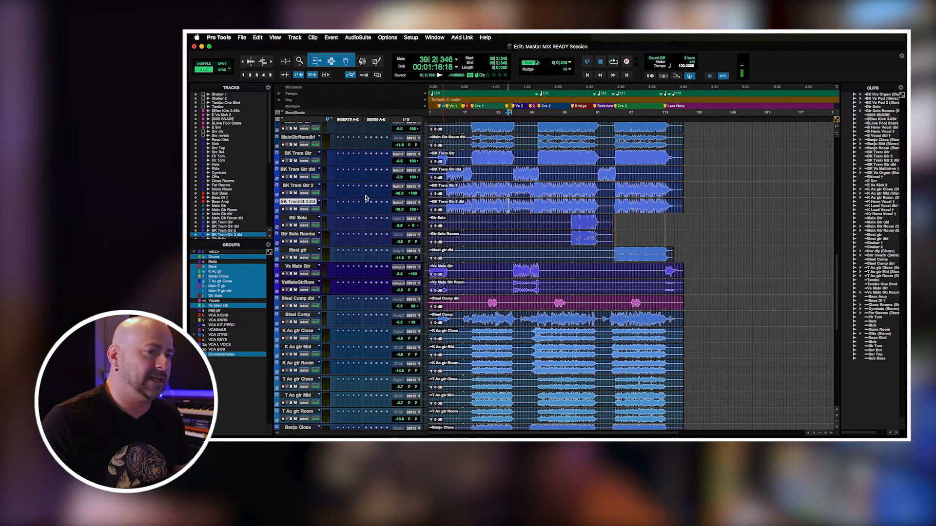
pyautogui.scroll(20, 837, 271)
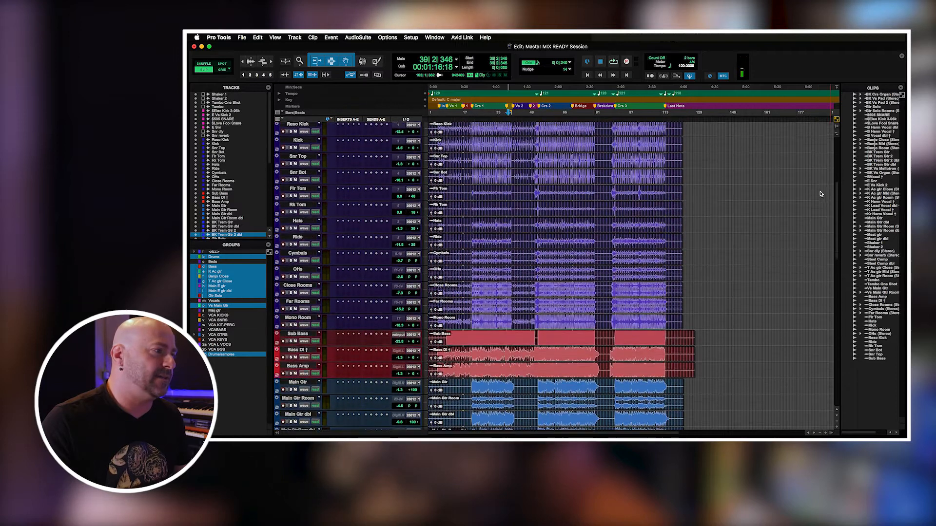
pyautogui.scroll(3, 817, 168)
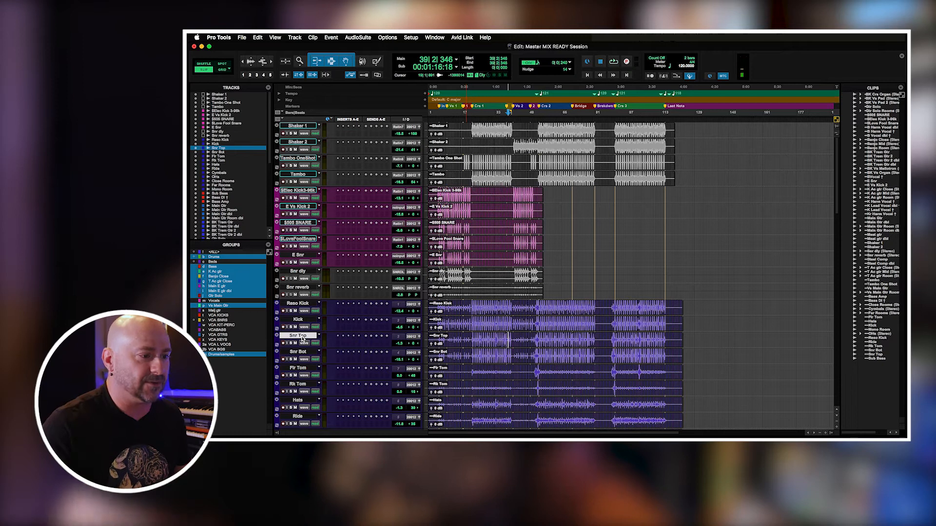
# Select the grouped electronic and live drum clips, review them down to Mono Room, and place the edit cursor in bar 22.
pyautogui.click(467, 313)
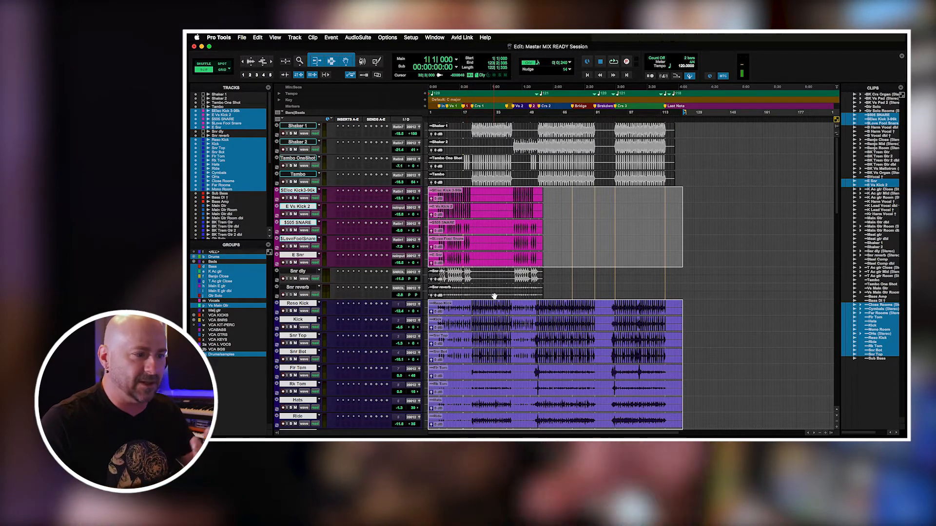
pyautogui.moveTo(837, 203); pyautogui.dragTo(841, 227)
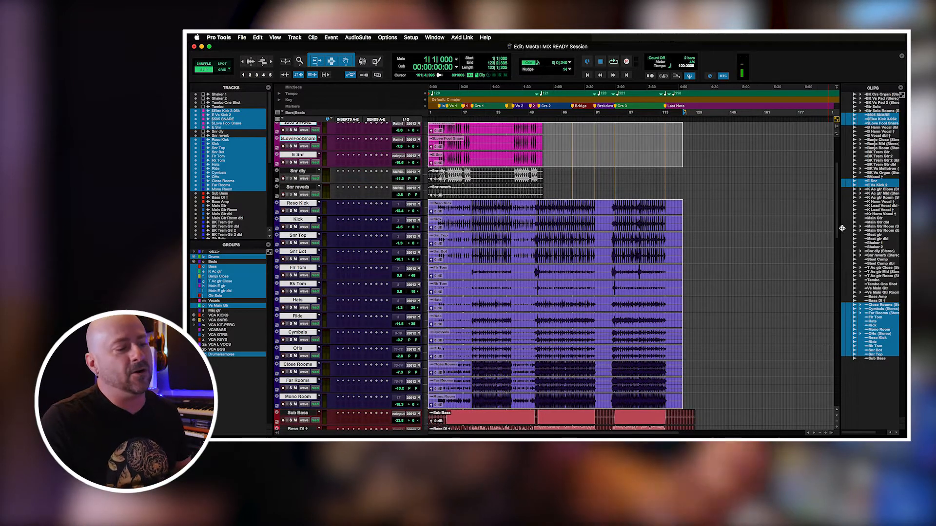
pyautogui.moveTo(841, 228); pyautogui.dragTo(845, 251)
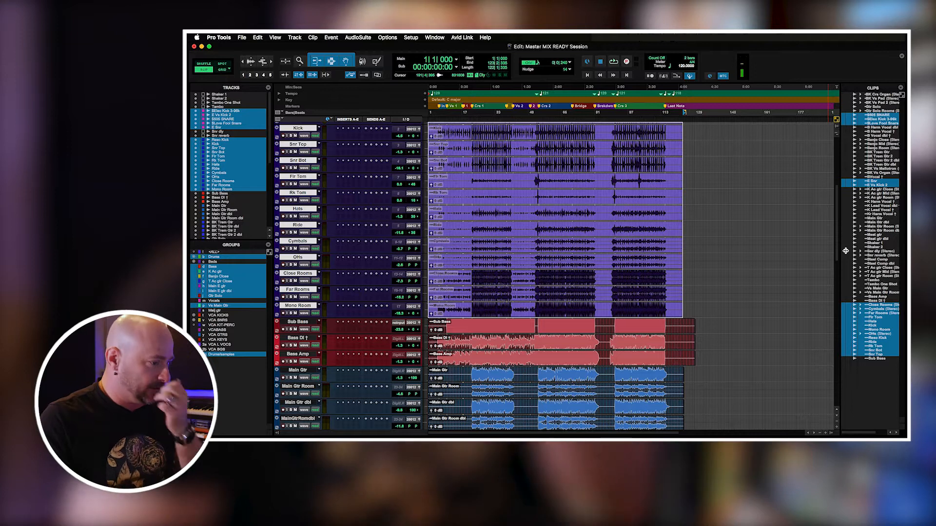
pyautogui.moveTo(845, 251); pyautogui.dragTo(848, 266)
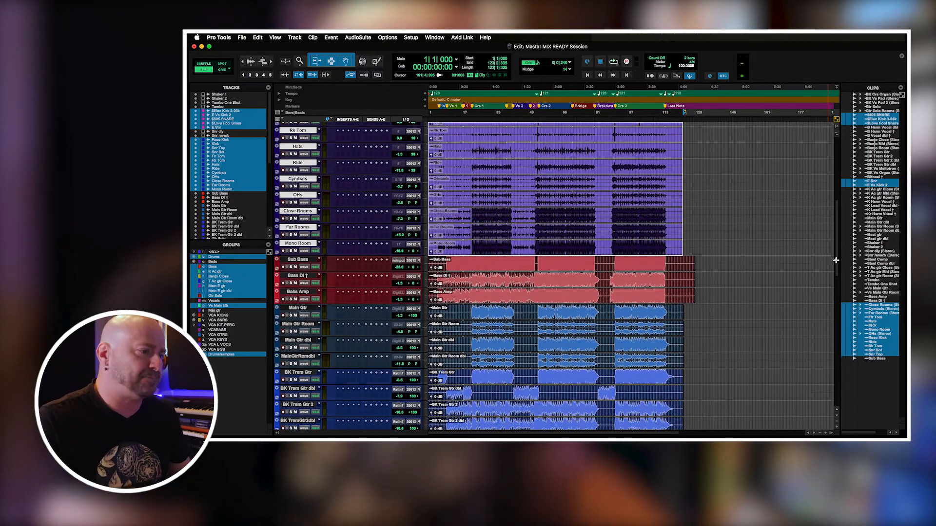
pyautogui.click(472, 210)
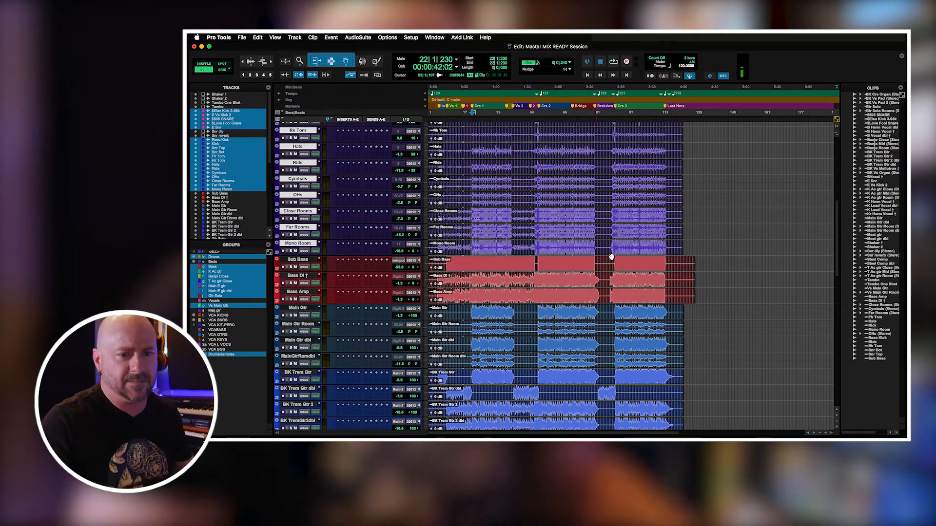
# Highlight the tempo changes from bar 48 to bar 118, then review the guitar tracks and return to Shaker 1.
pyautogui.moveTo(837, 260); pyautogui.dragTo(846, 299)
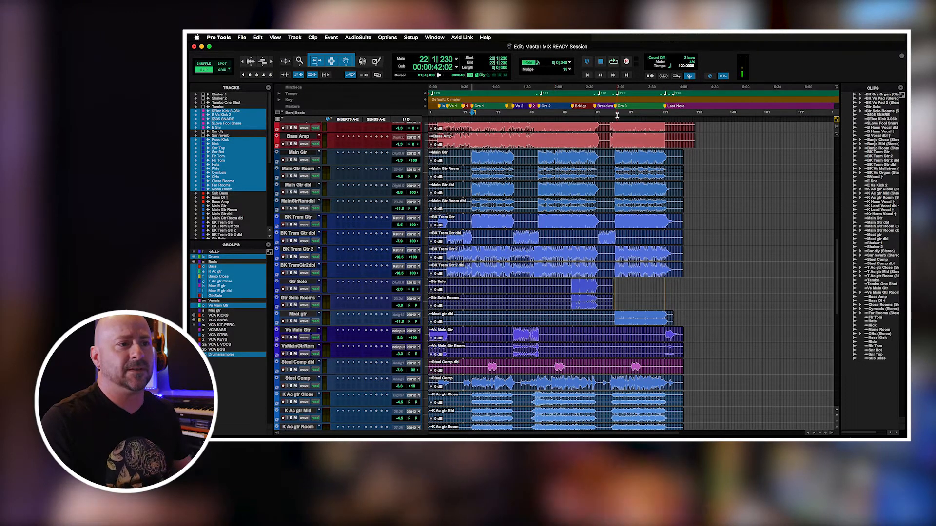
pyautogui.moveTo(527, 93); pyautogui.dragTo(675, 96)
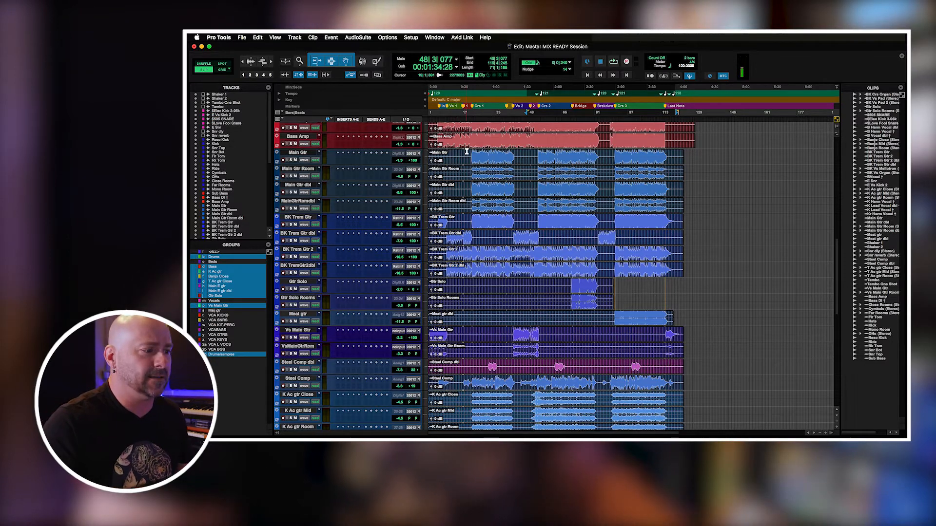
pyautogui.scroll(-15, 838, 246)
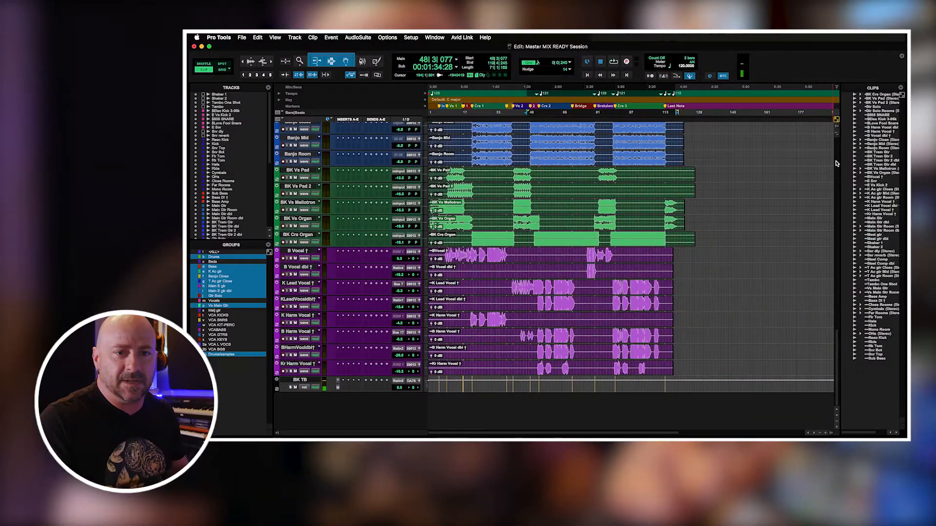
pyautogui.click(837, 165)
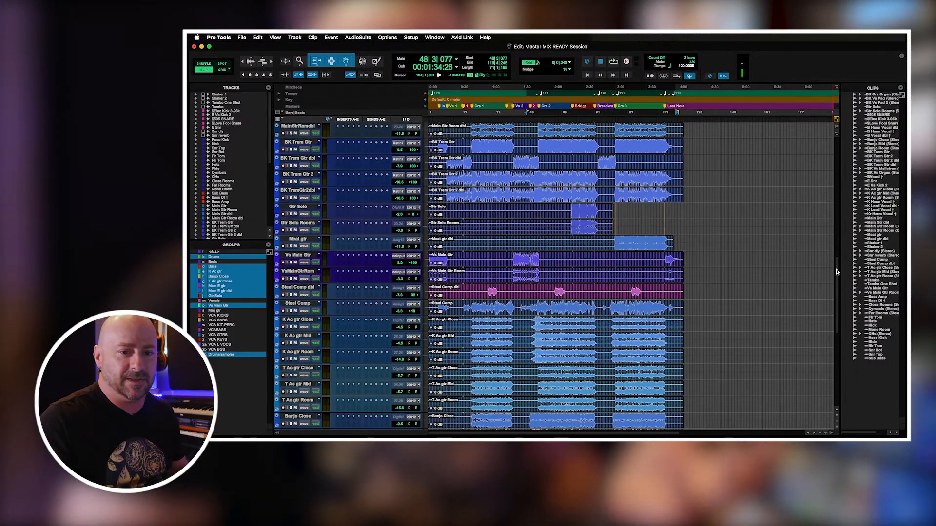
pyautogui.scroll(10, 836, 272)
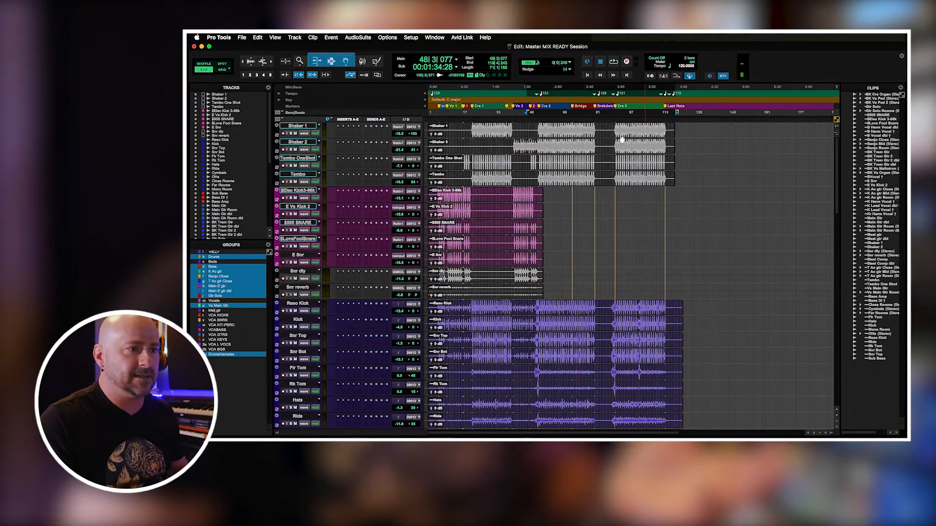
# Strip the silence from the Shaker 1 and Shaker 2 clips with Strip Silence at a -48 dB threshold and 500 msec minimum duration.
pyautogui.click(586, 137)
pyautogui.press('super+u')
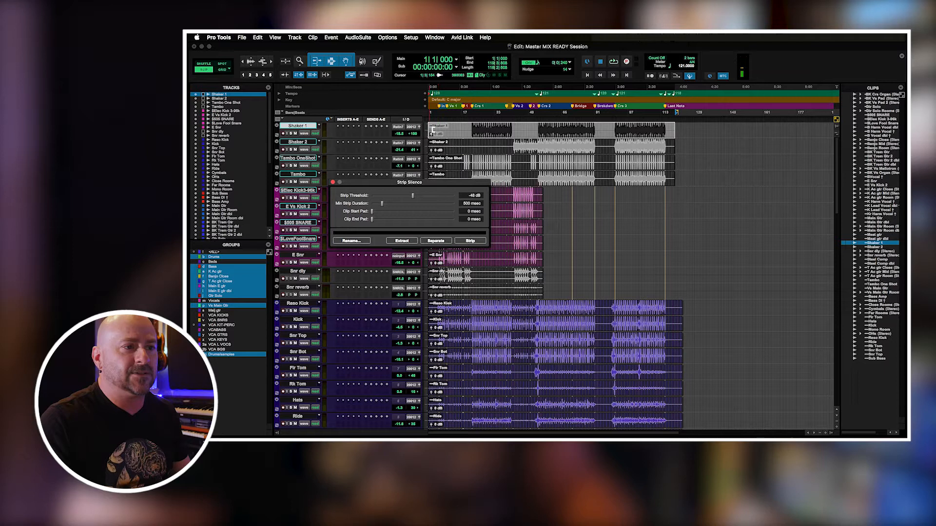
pyautogui.click(470, 240)
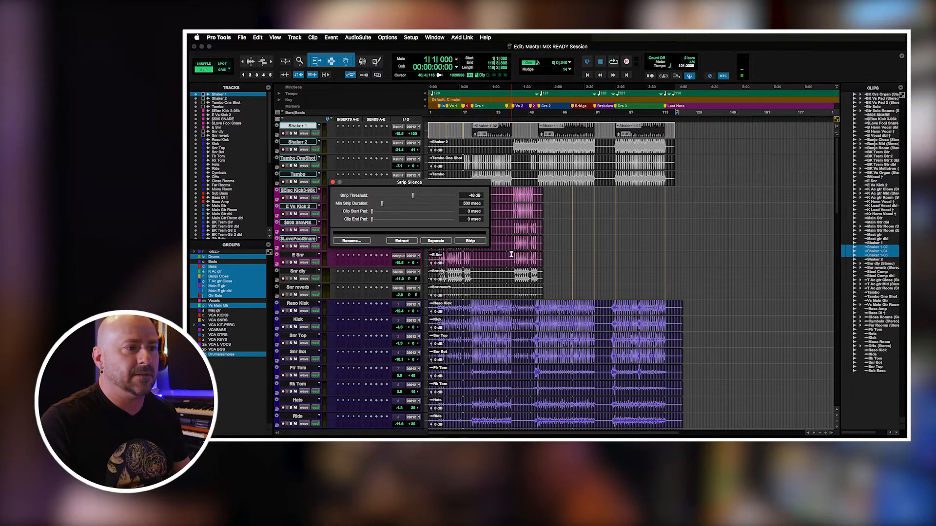
pyautogui.click(485, 153)
pyautogui.click(479, 242)
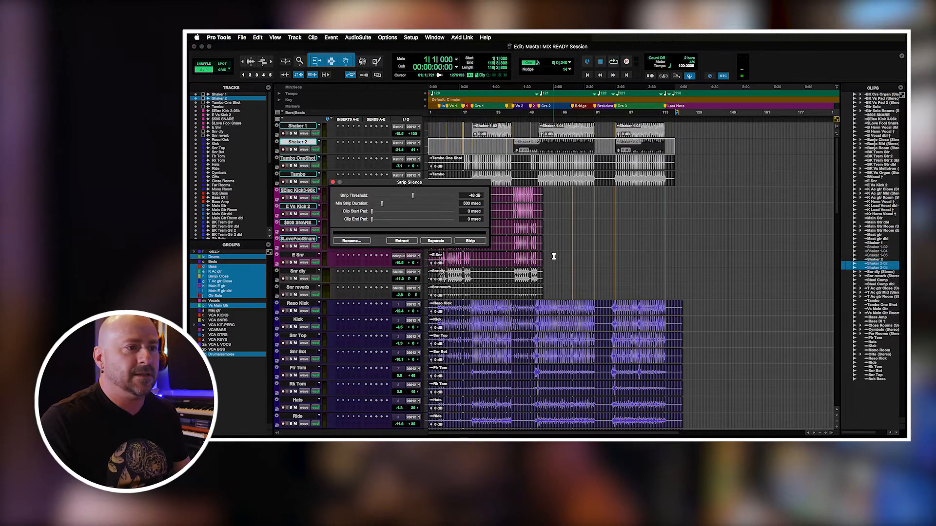
# Try to strip the silence from the Tambo One Shot clip at a -48 dB threshold, and undo it.
pyautogui.click(525, 168)
pyautogui.click(470, 242)
pyautogui.click(507, 184)
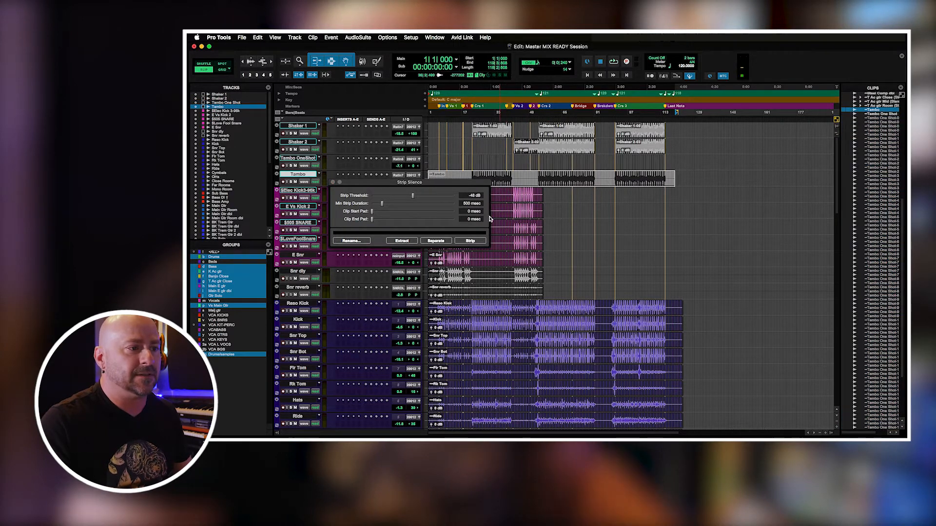
pyautogui.press('super+z')
# Strip the silence from the Tambo clip at -48 dB and from the Tambo One Shot clip at a much lower threshold.
pyautogui.click(496, 184)
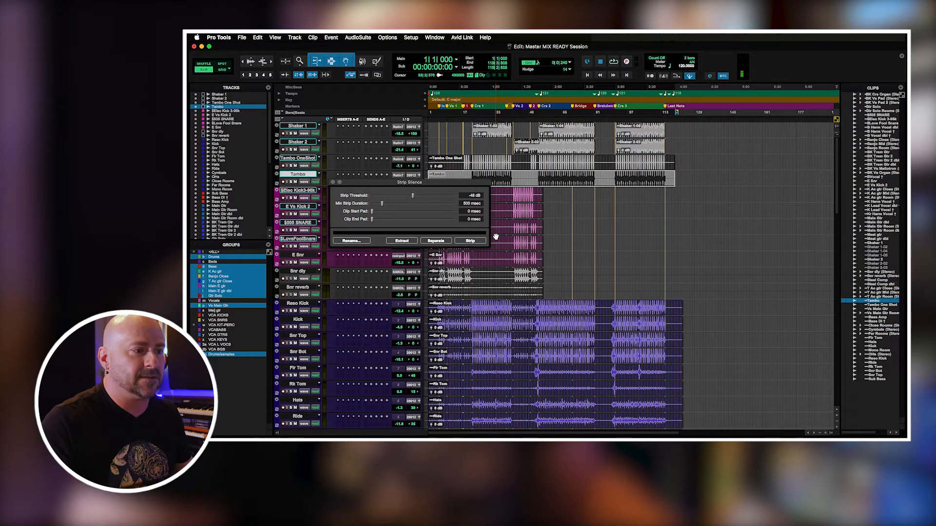
pyautogui.click(477, 242)
pyautogui.click(484, 168)
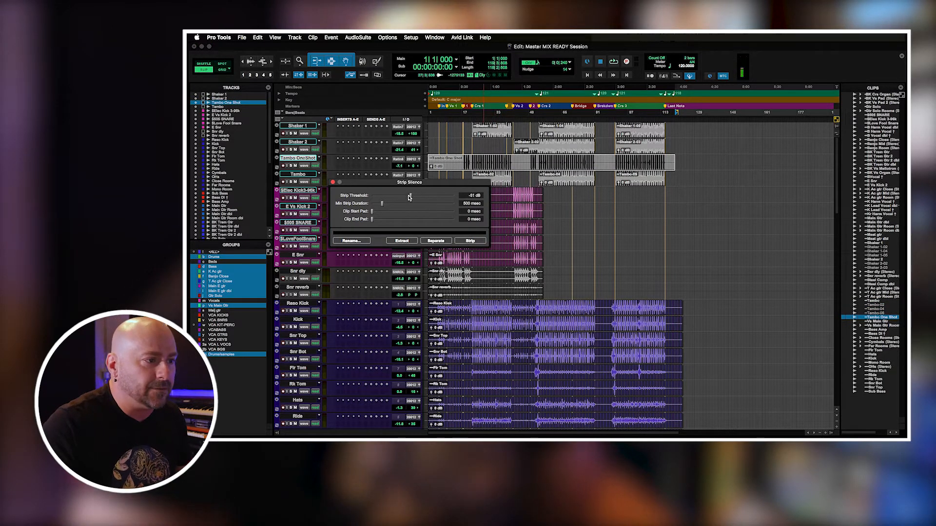
pyautogui.click(466, 241)
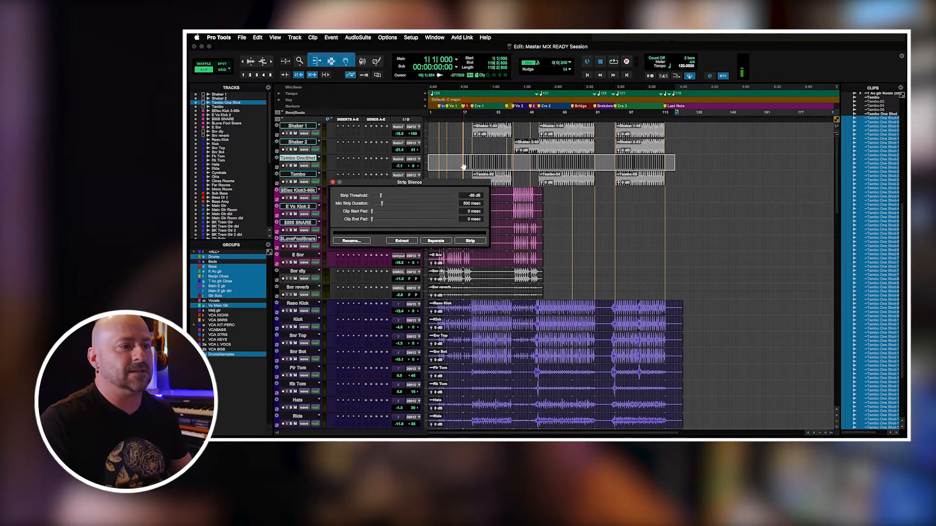
# Suspend the groups and strip the silence from the five electronic drum clips and Snr dly at a -61 dB threshold.
pyautogui.click(518, 216)
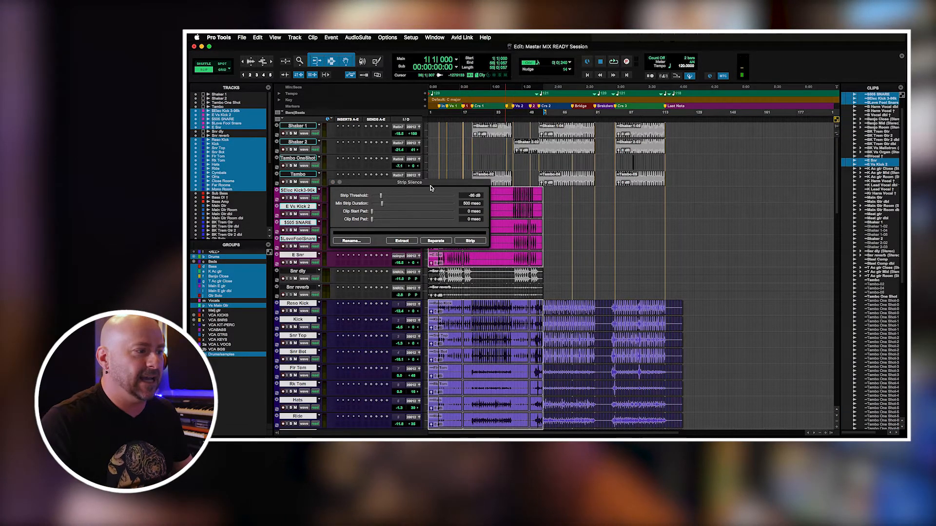
pyautogui.moveTo(358, 186); pyautogui.dragTo(602, 186)
pyautogui.click(497, 195)
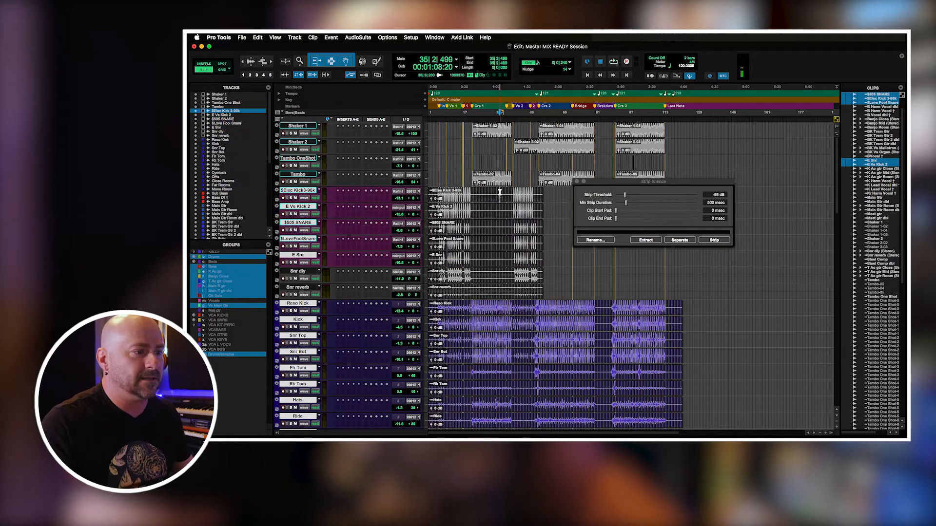
pyautogui.moveTo(498, 211); pyautogui.dragTo(498, 279)
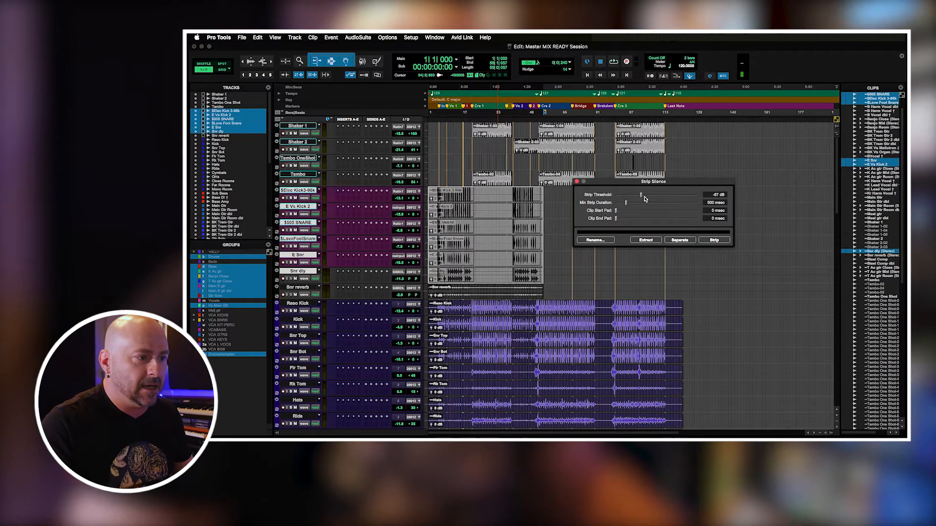
pyautogui.click(714, 239)
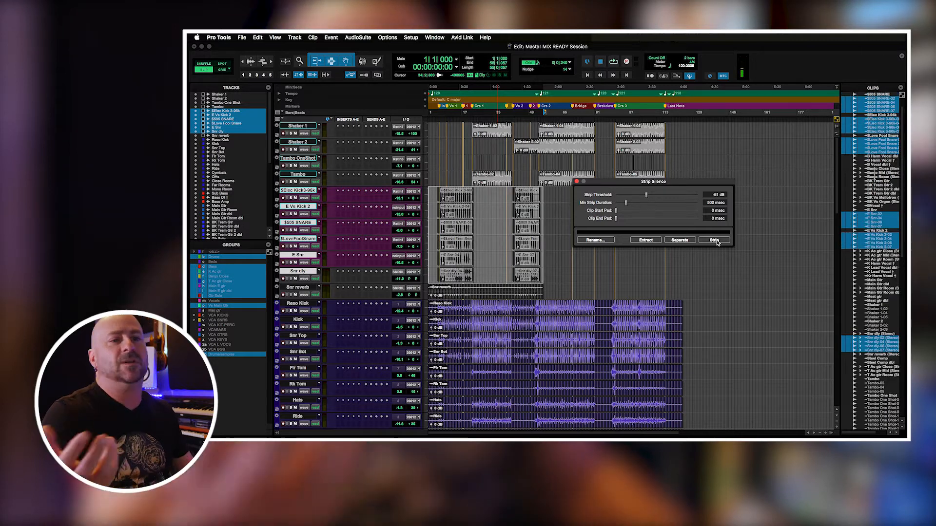
pyautogui.click(476, 197)
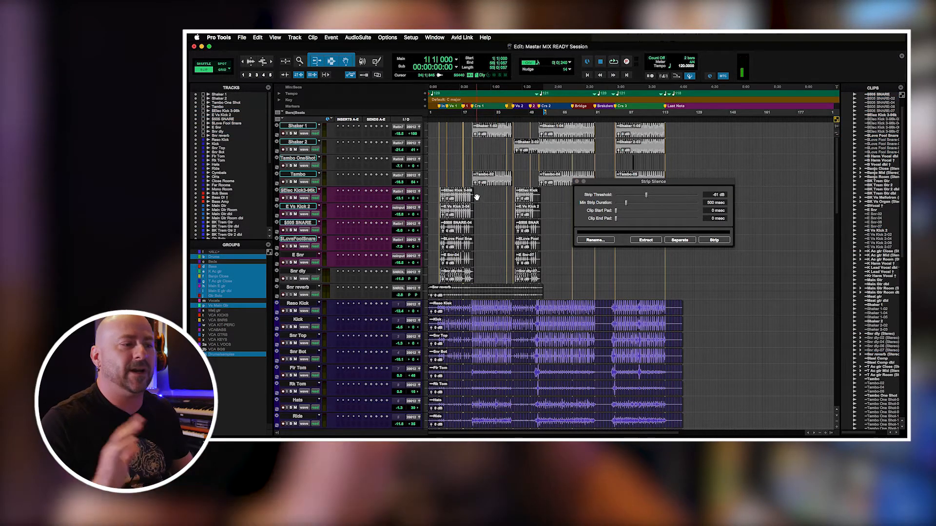
# Undo all the silence stripping on the shaker, tambo and electronic drum clips, and close the Strip Silence window.
pyautogui.press('super+z')
pyautogui.press('super+z')
pyautogui.press('super+z')
pyautogui.press('super+z')
pyautogui.press('super+z')
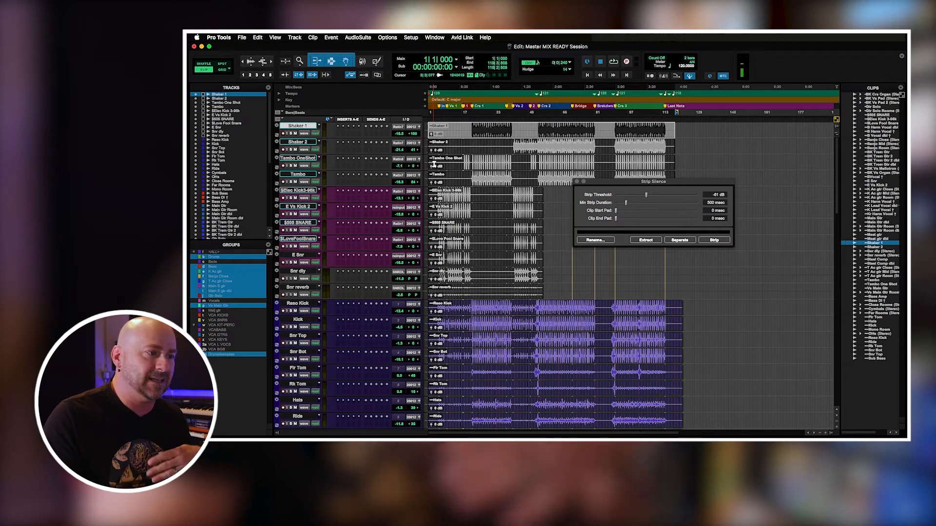
pyautogui.click(579, 181)
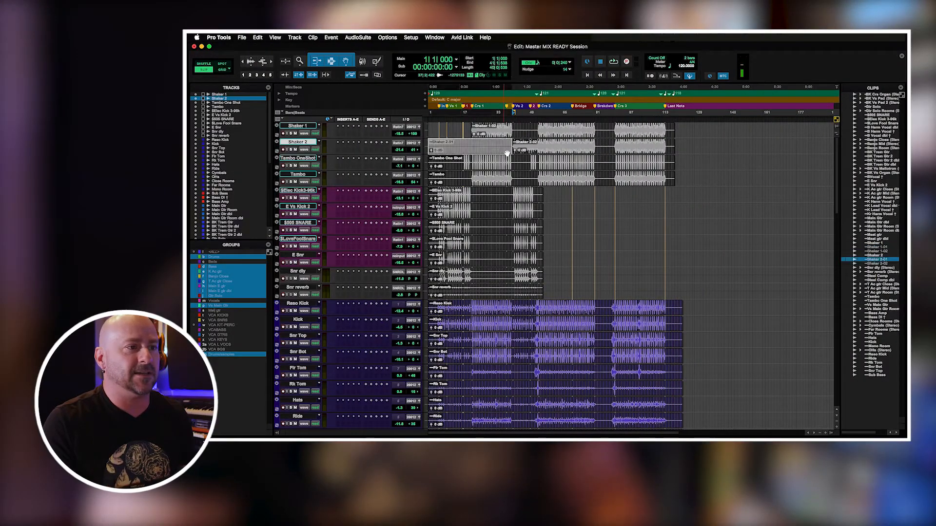
# Try to move the separated Shaker 2 and Shaker 1 clips to the session start, and undo both moves.
pyautogui.click(525, 152)
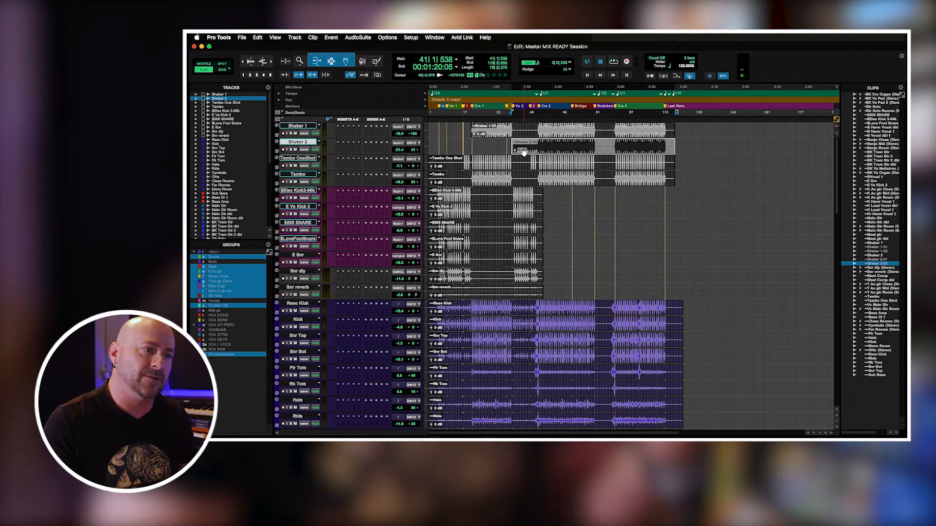
pyautogui.moveTo(514, 153); pyautogui.dragTo(425, 150)
pyautogui.moveTo(481, 136); pyautogui.dragTo(422, 138)
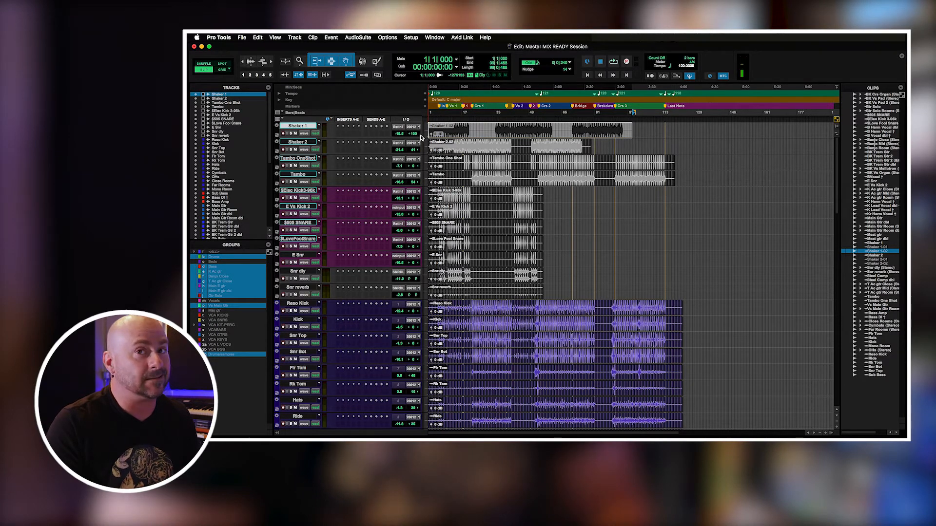
pyautogui.press('super+z')
# Undo the remaining edits on the Shaker 2 and Shaker 1 tracks to restore their full-length clips.
pyautogui.press('super+z')
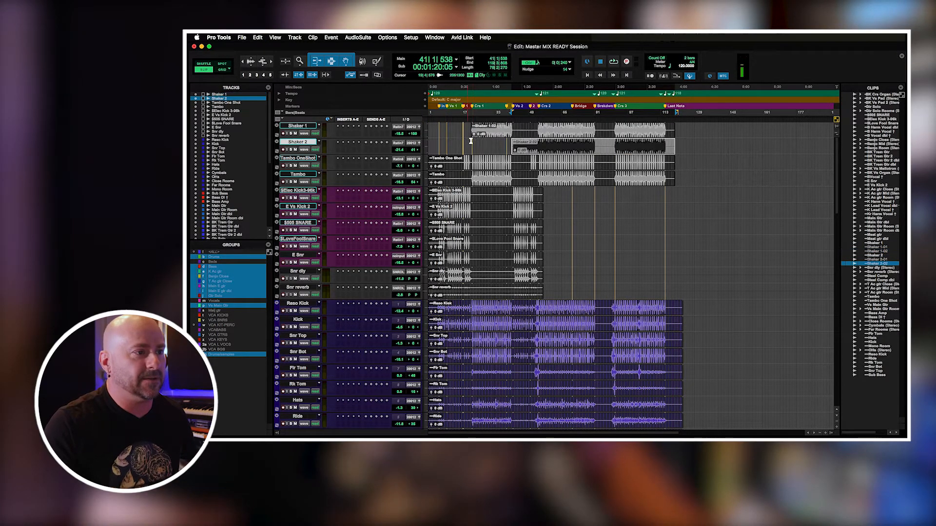
pyautogui.press('super+z')
pyautogui.press('super+z')
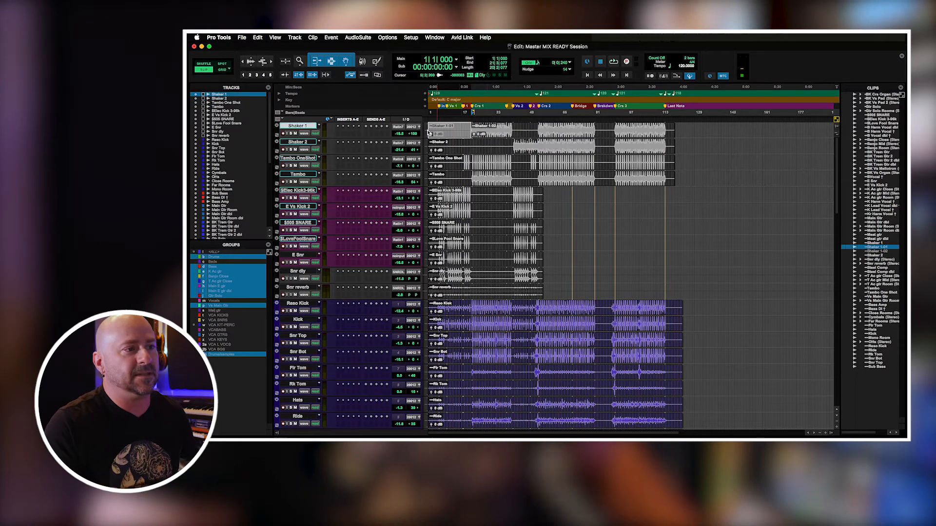
pyautogui.moveTo(490, 127); pyautogui.dragTo(460, 129)
pyautogui.press('super+z')
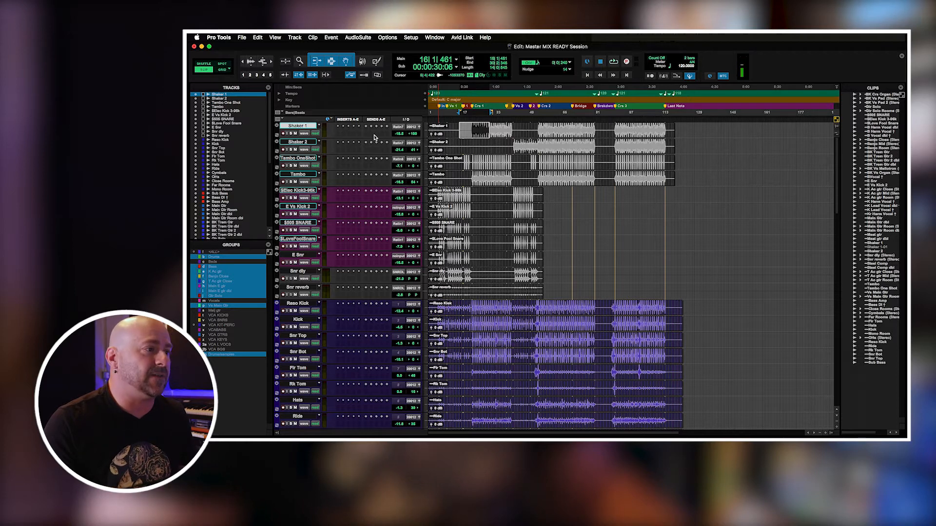
# Switch the tracks to volume view and examine the volume automation on the Snr dly track.
pyautogui.scroll(-5, 836, 169)
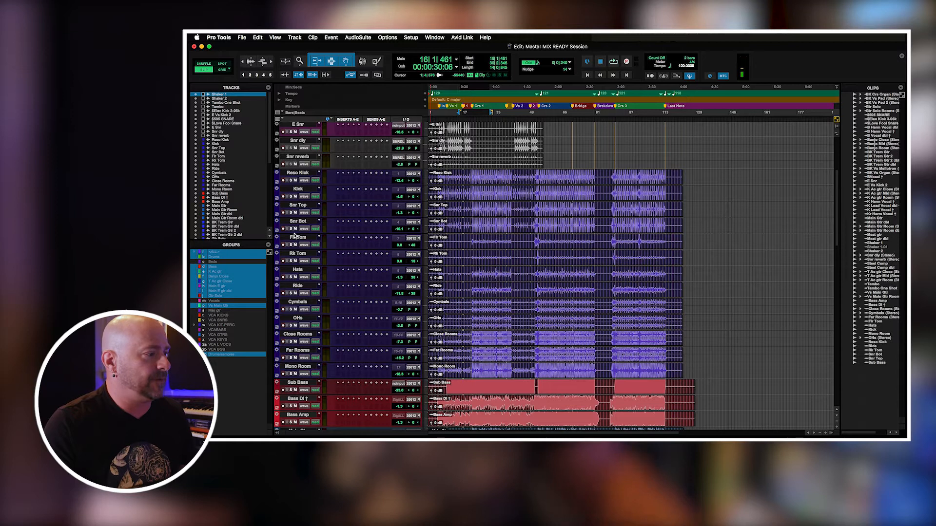
pyautogui.click(500, 174)
pyautogui.hotkey('ctrl', '-')
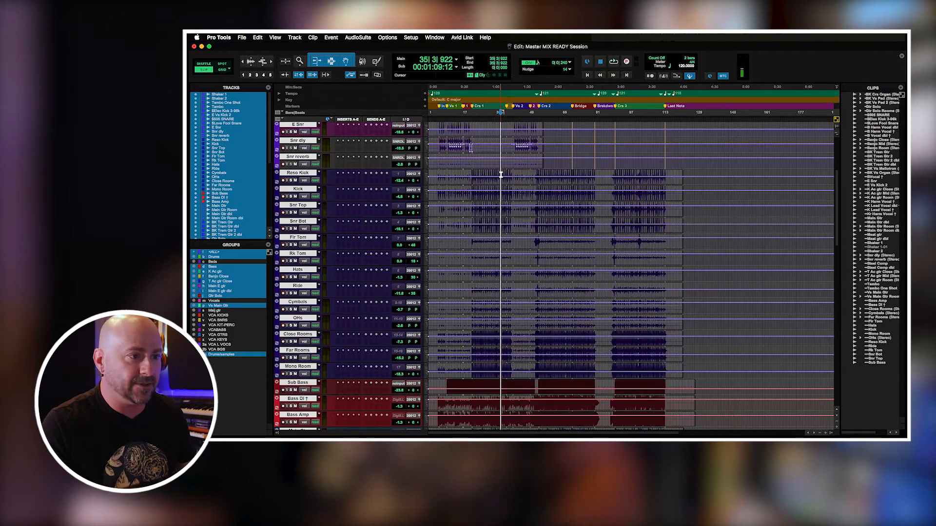
pyautogui.moveTo(555, 146); pyautogui.dragTo(455, 145)
pyautogui.click(446, 146)
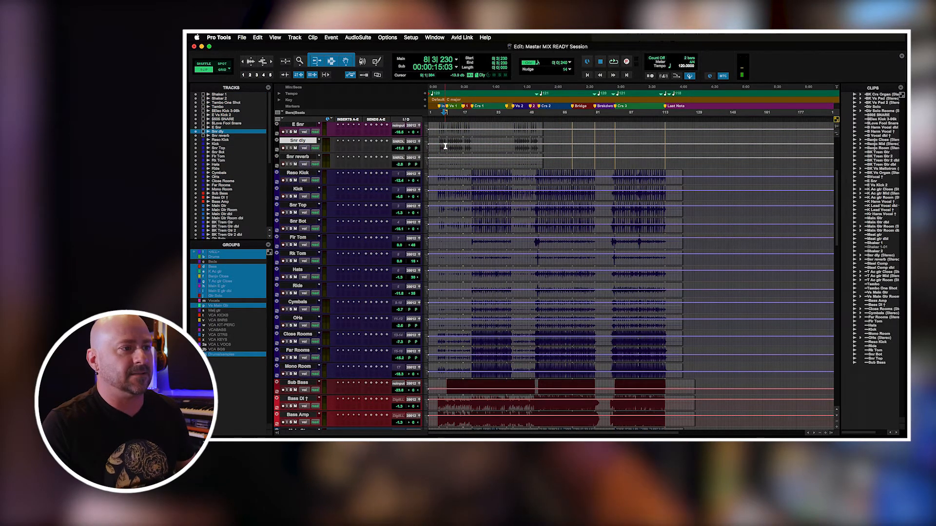
# Reactivate the suspended groups and switch all tracks back to waveform view.
pyautogui.press('super+shift+g')
pyautogui.click(506, 145)
pyautogui.hotkey('ctrl', '-')
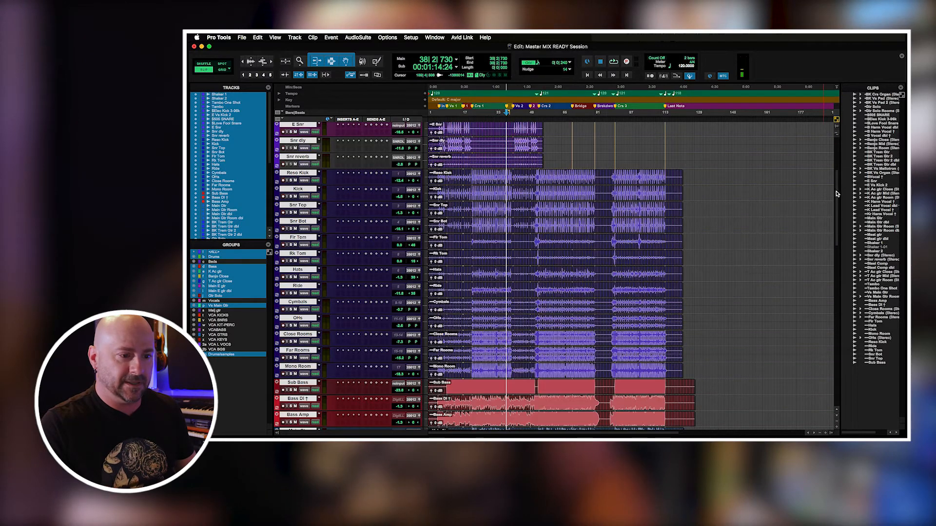
# Examine the volume automation on all tracks from the drums down to the vocals, and return them to waveform view.
pyautogui.scroll(-5, 837, 193)
pyautogui.hotkey('ctrl', '-')
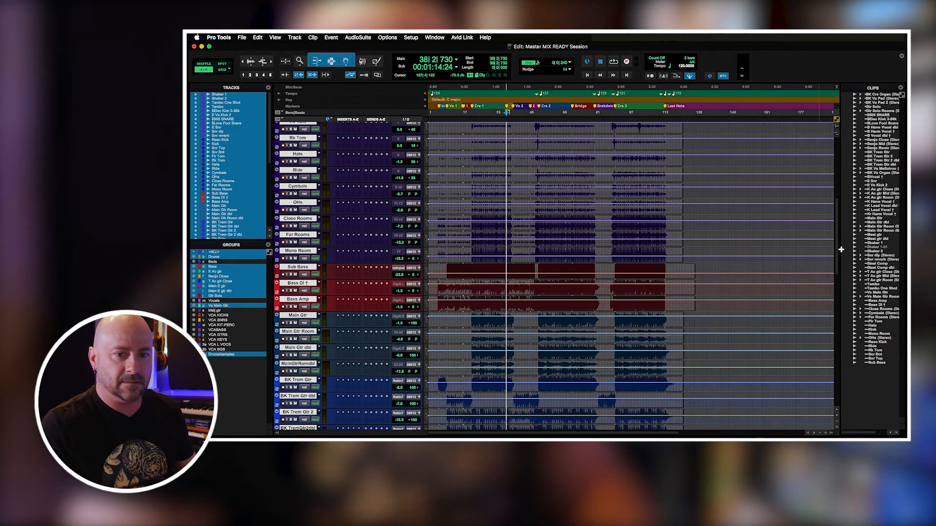
pyautogui.scroll(-12, 841, 249)
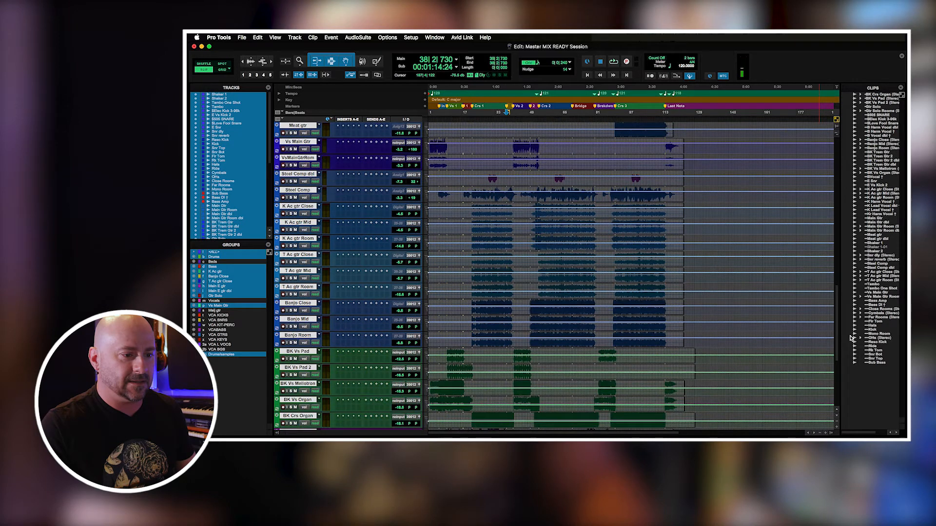
pyautogui.scroll(-7, 851, 338)
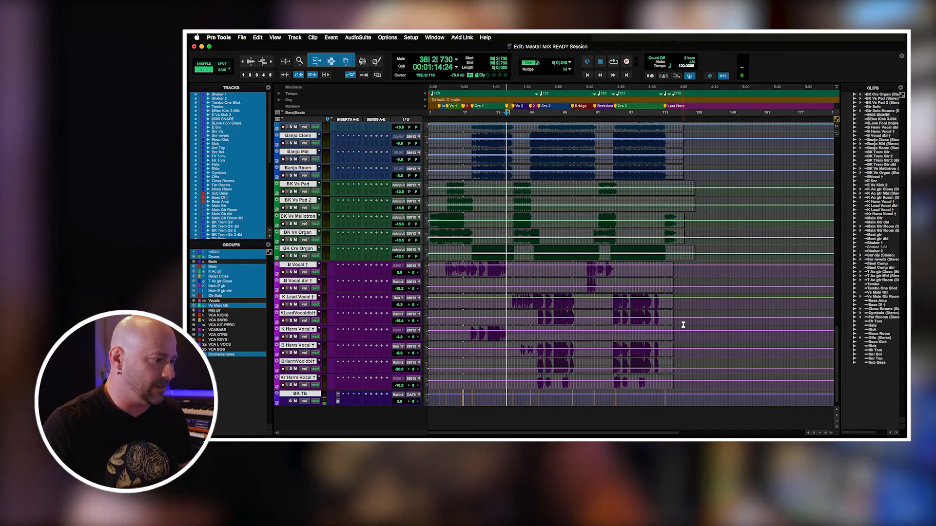
pyautogui.hotkey('ctrl', '-')
pyautogui.scroll(10, 837, 330)
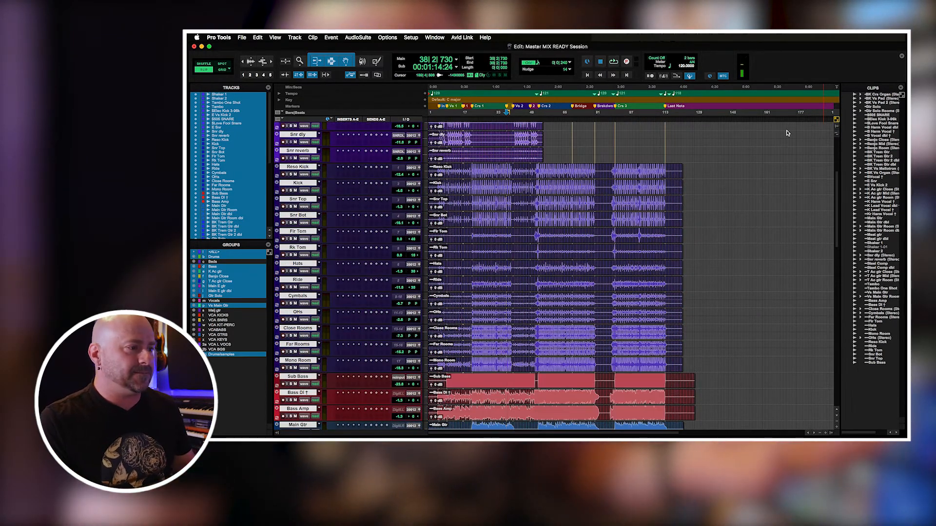
pyautogui.scroll(-10, 785, 134)
pyautogui.scroll(15, 787, 134)
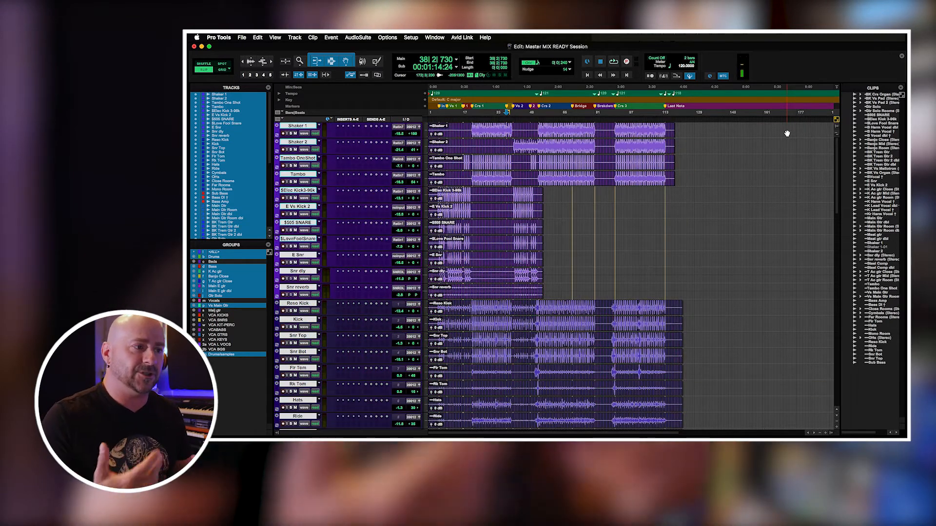